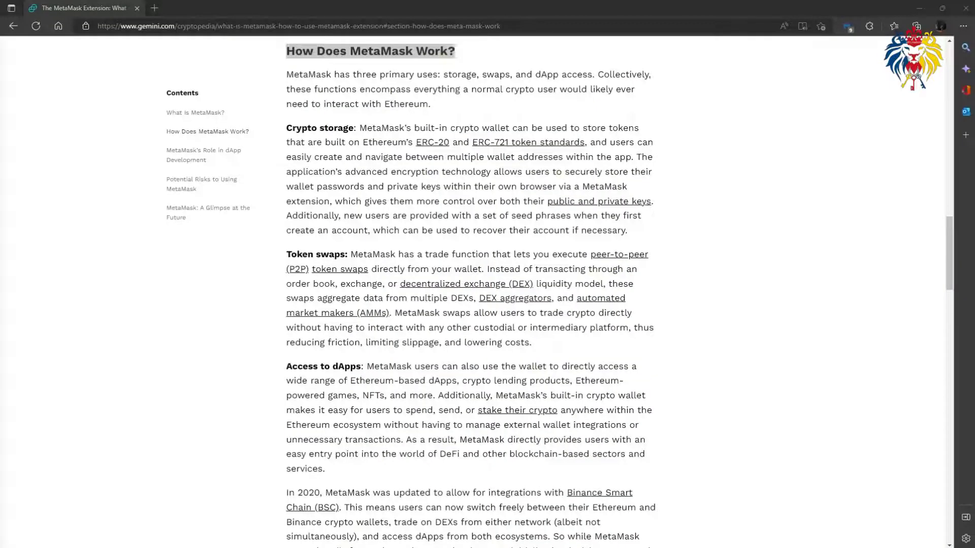
left_click(281, 57)
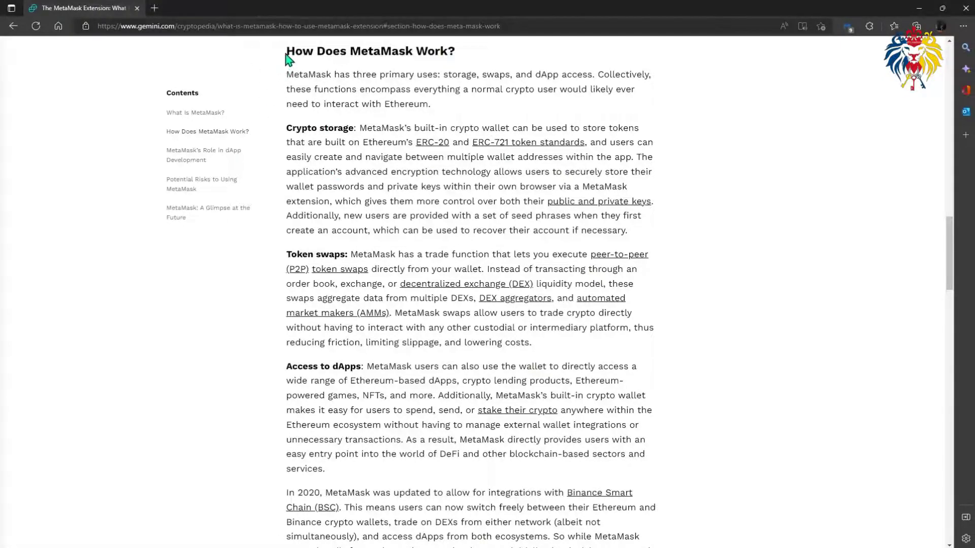
left_click_drag(287, 56, 466, 56)
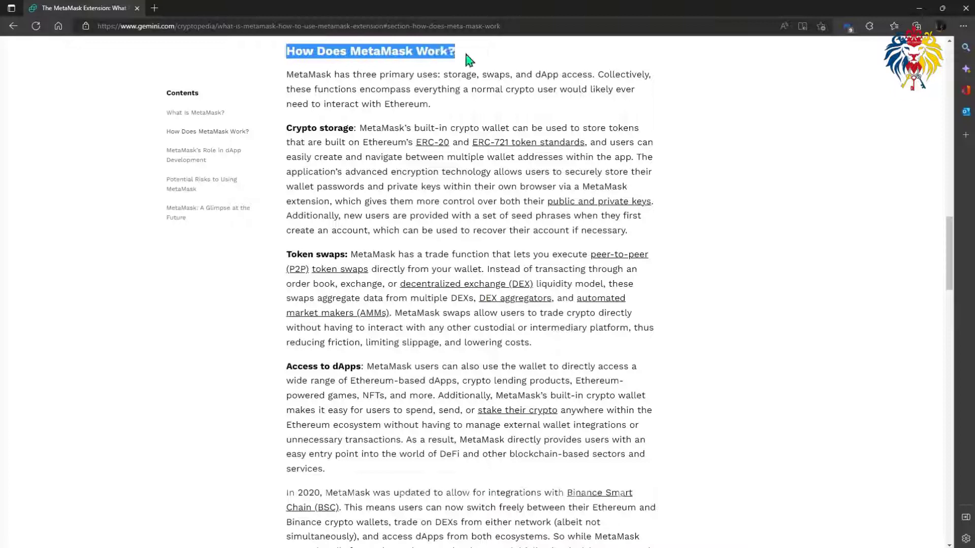
left_click(469, 60)
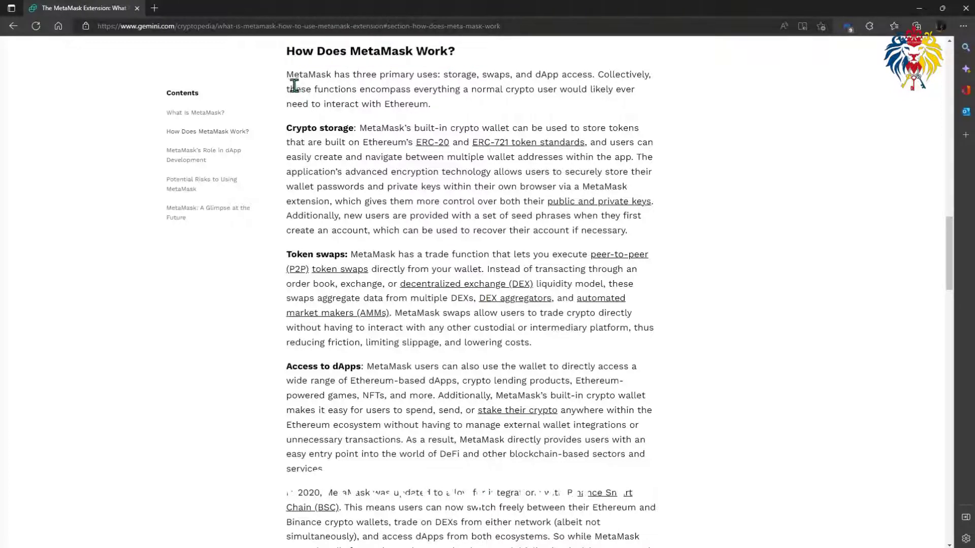
left_click_drag(286, 75, 506, 75)
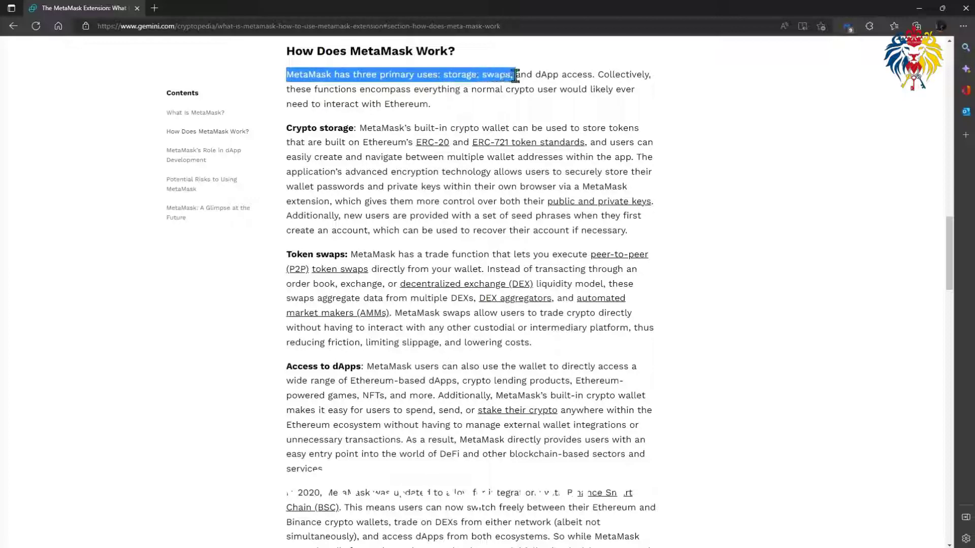
left_click_drag(515, 75, 595, 76)
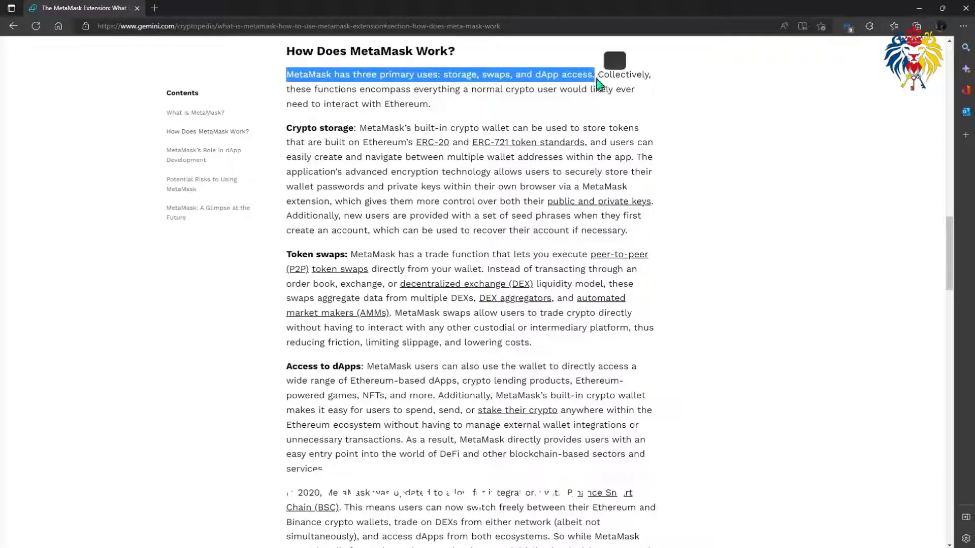
key("ctrl+c")
left_click(327, 128)
left_click_drag(285, 129, 359, 129)
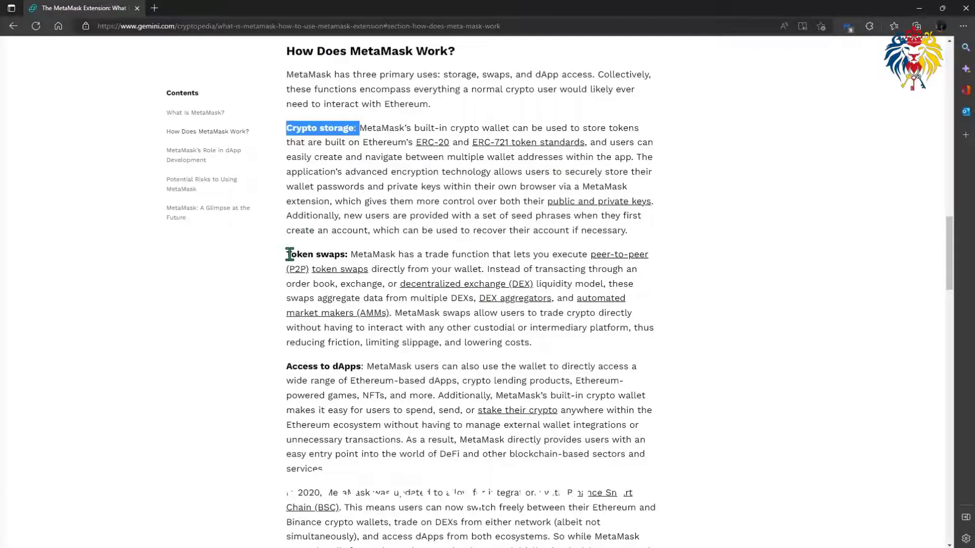
left_click_drag(289, 254, 348, 255)
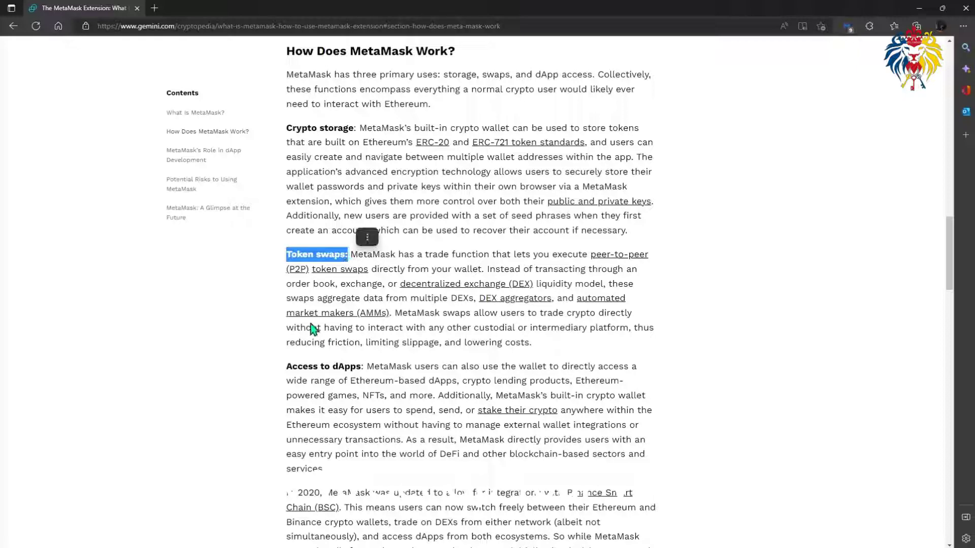
left_click_drag(286, 366, 369, 370)
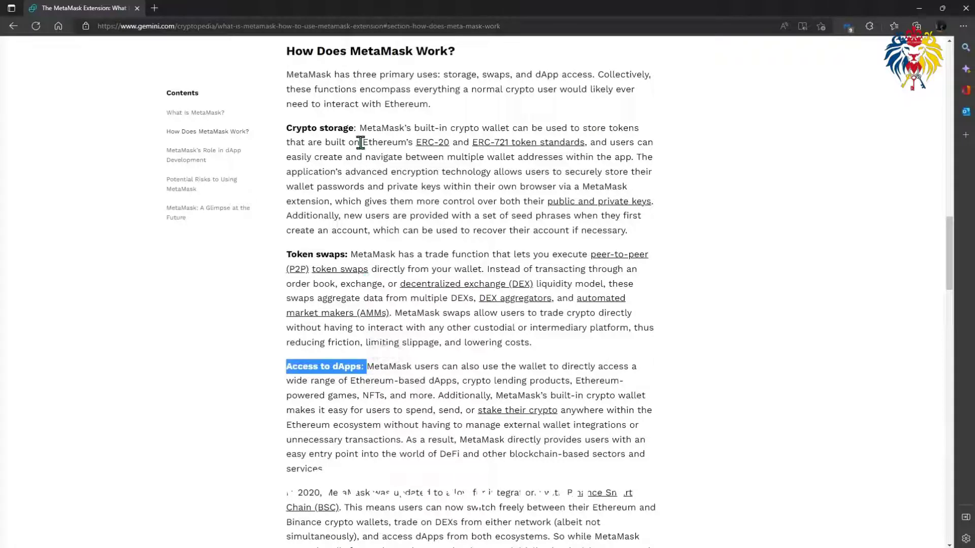
left_click_drag(362, 142, 595, 143)
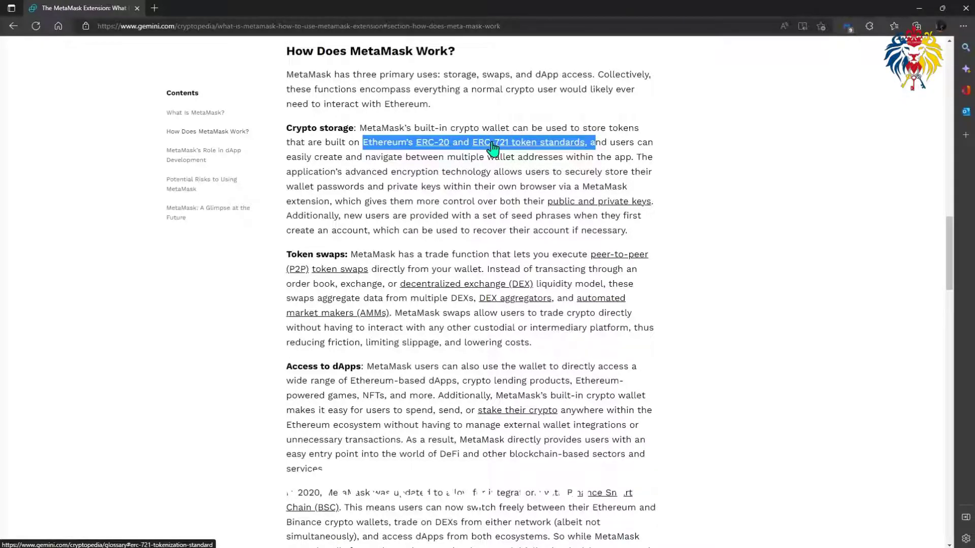
left_click(394, 302)
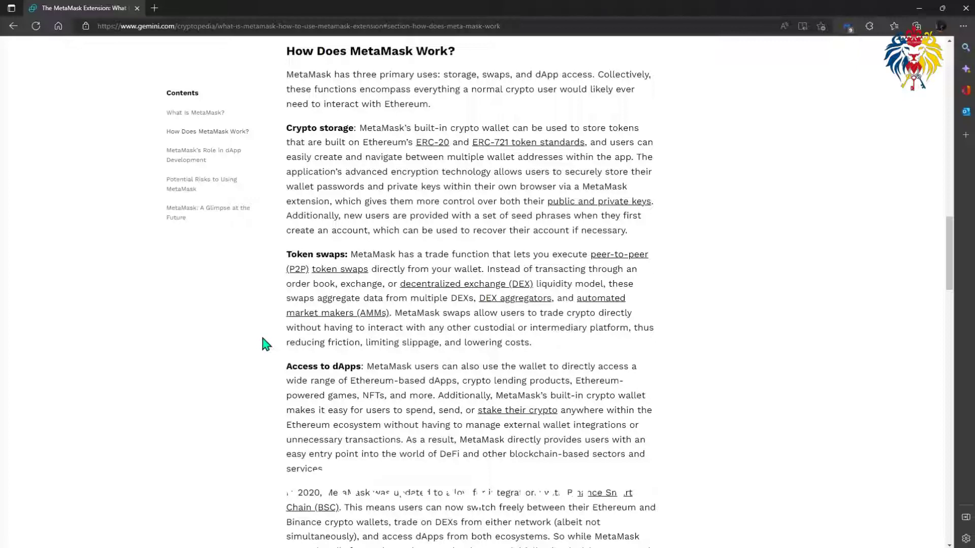
Step: Load the metamask.io website in a new Edge tab
key("alt+Home")
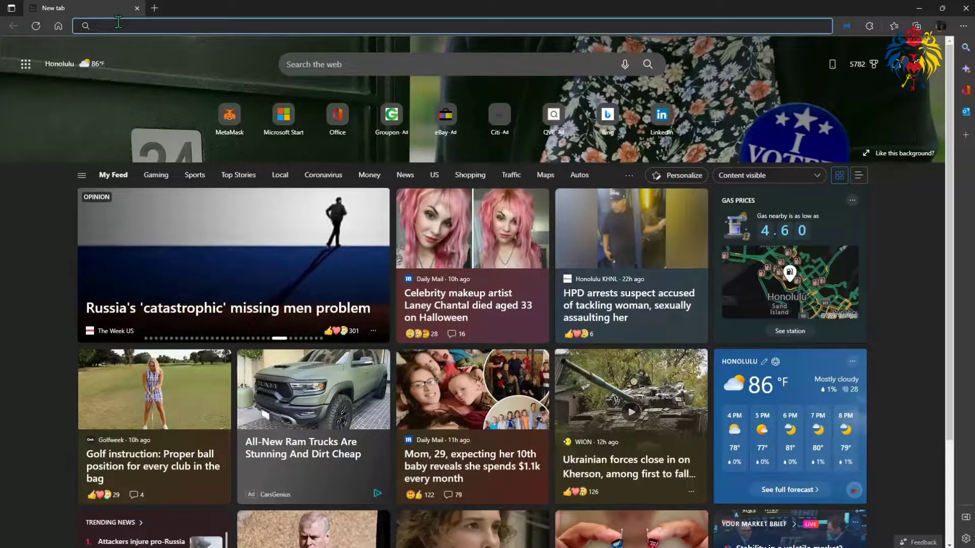
type("meta")
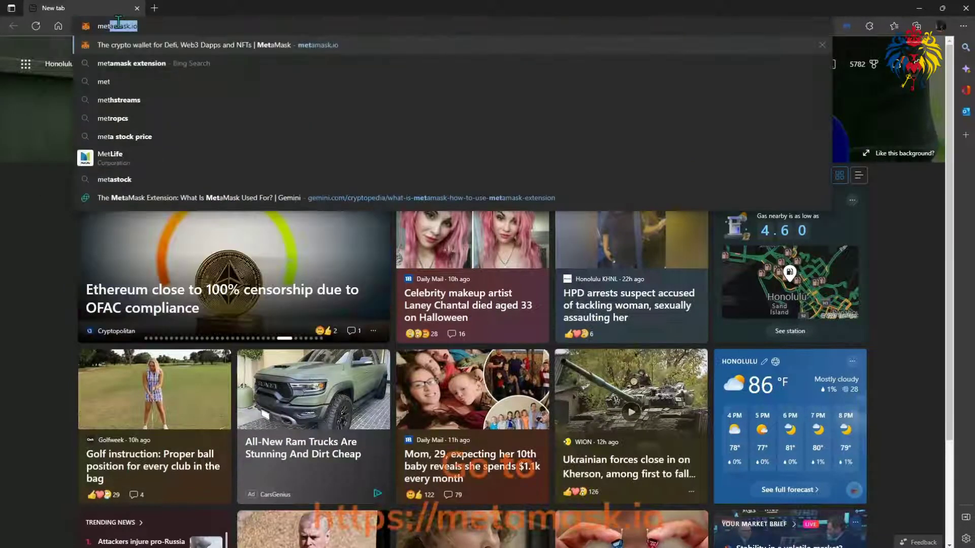
type("mask.io")
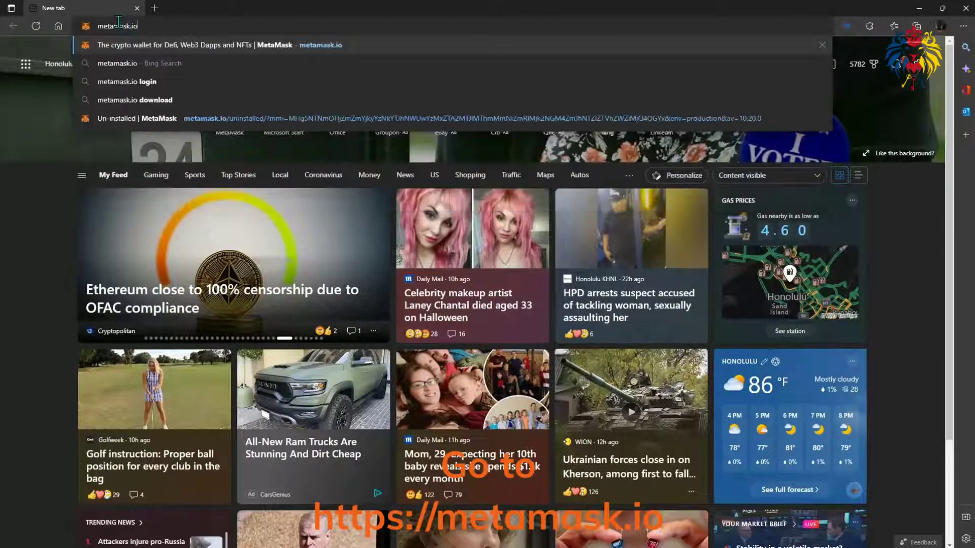
key("Return")
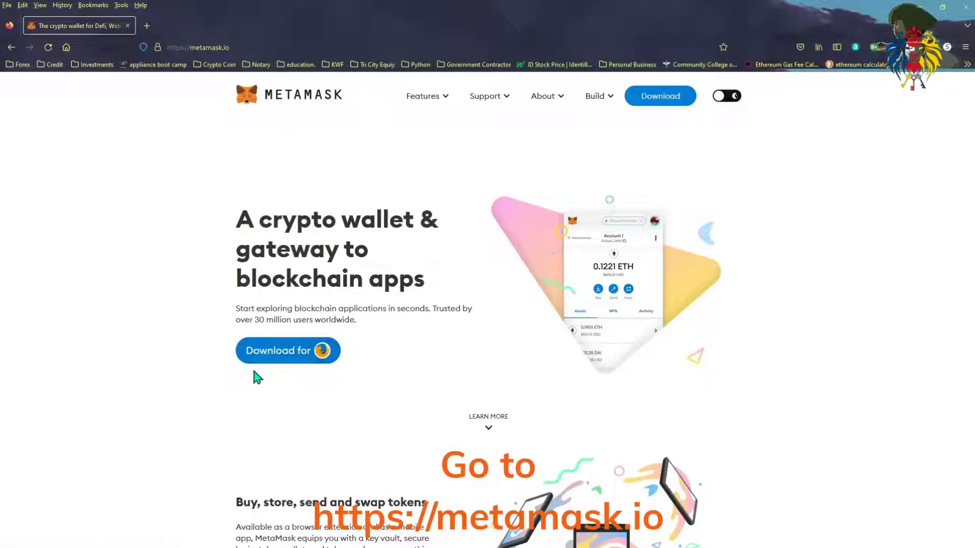
left_click(321, 370)
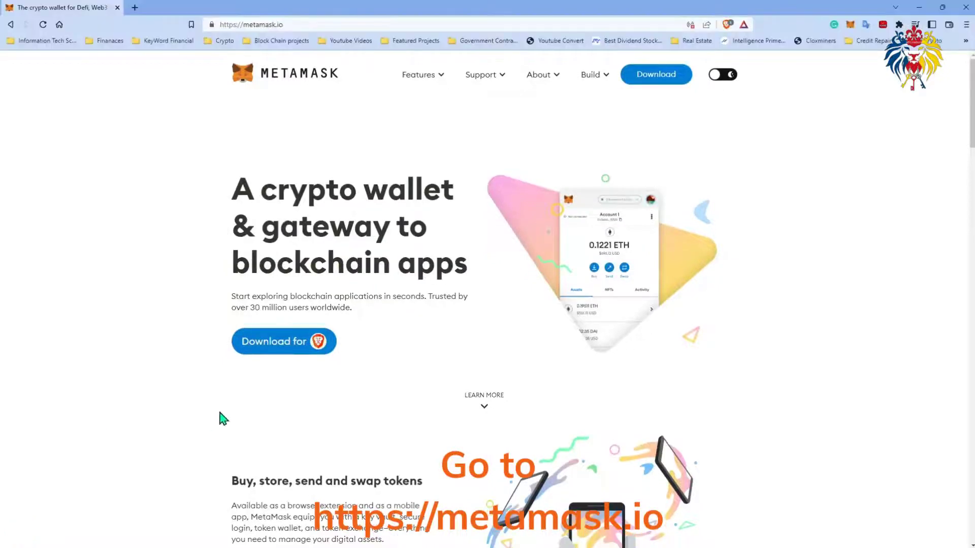
left_click(304, 358)
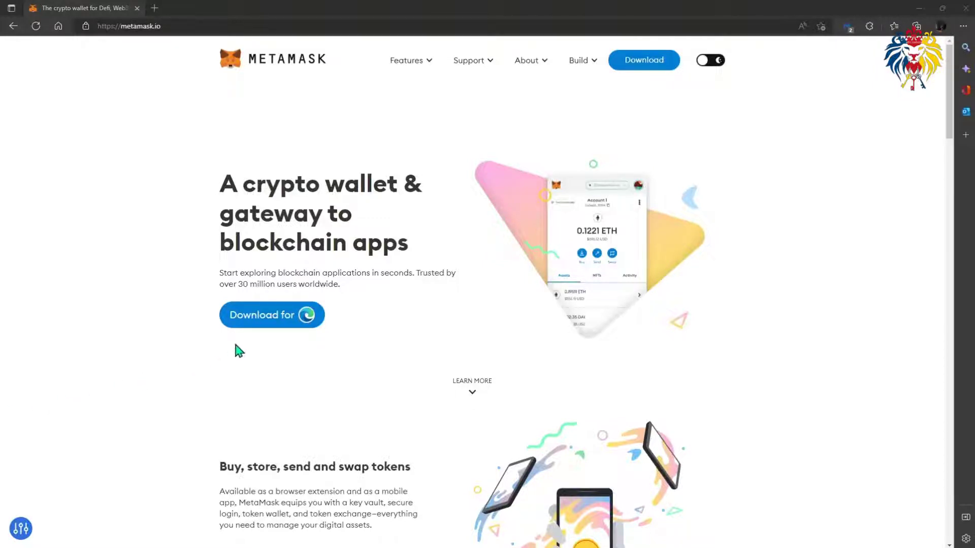
Step: Follow 'Download for Edge' to MetaMask's page in the Edge Add-ons store
left_click(259, 334)
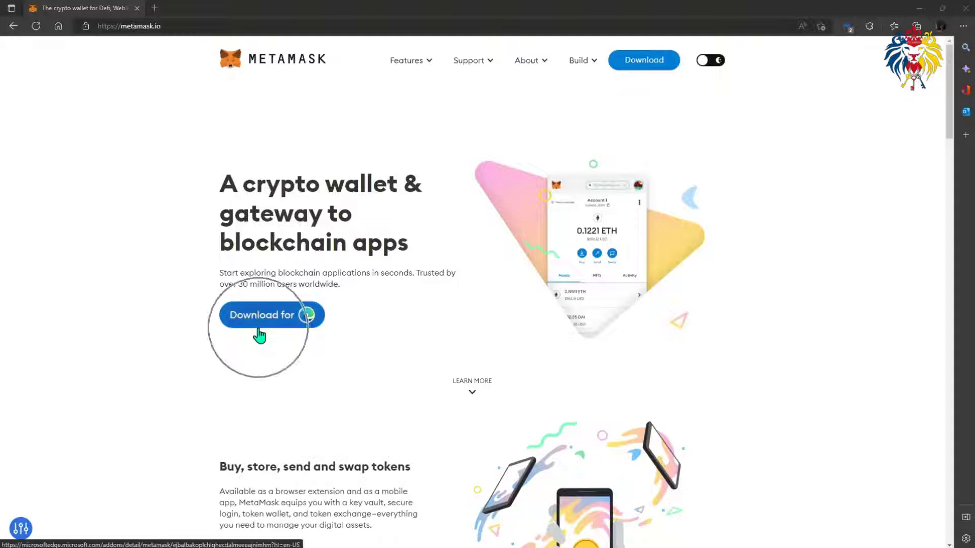
left_click(258, 330)
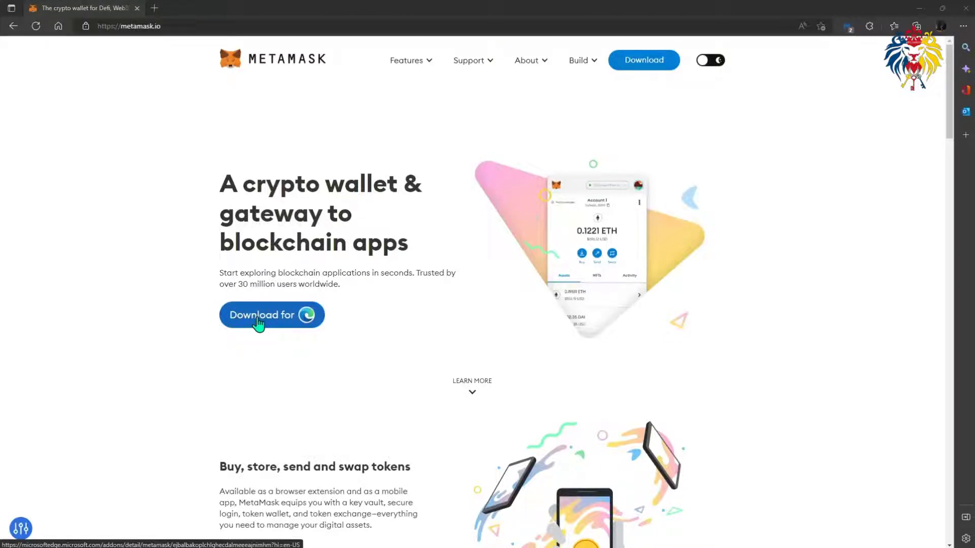
left_click(258, 323)
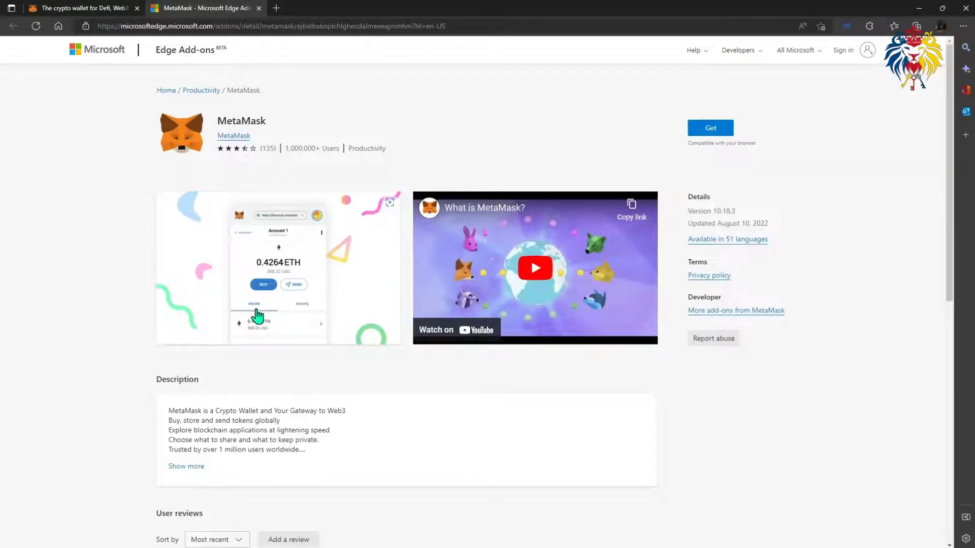
Step: Click Get on the MetaMask add-on listing to start installing it
left_click(712, 144)
left_click(712, 145)
left_click(711, 131)
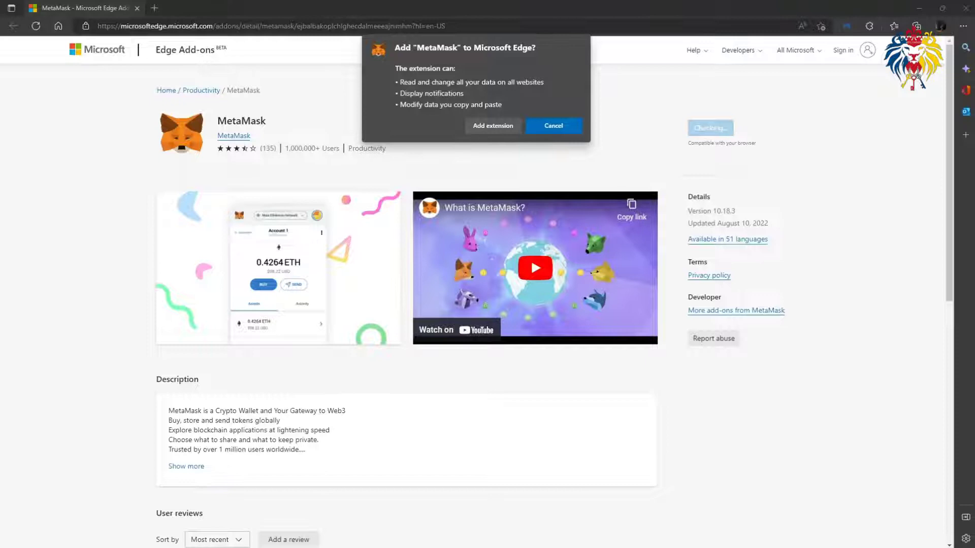
Step: Confirm 'Add extension' in the 'Add MetaMask to Microsoft Edge?' prompt
left_click(482, 127)
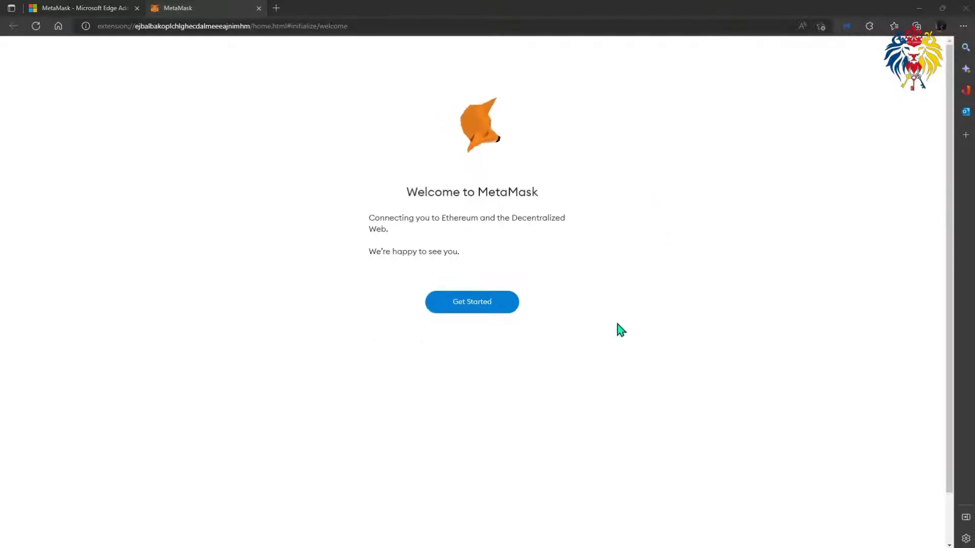
Step: Start MetaMask setup with Get Started and agree to share anonymized usage data
triple_click(367, 294)
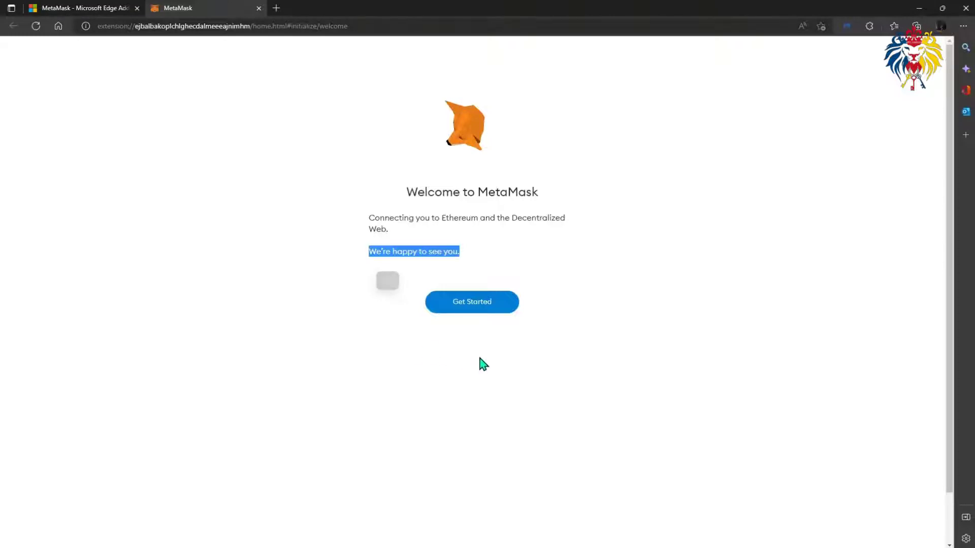
left_click(472, 312)
left_click(471, 311)
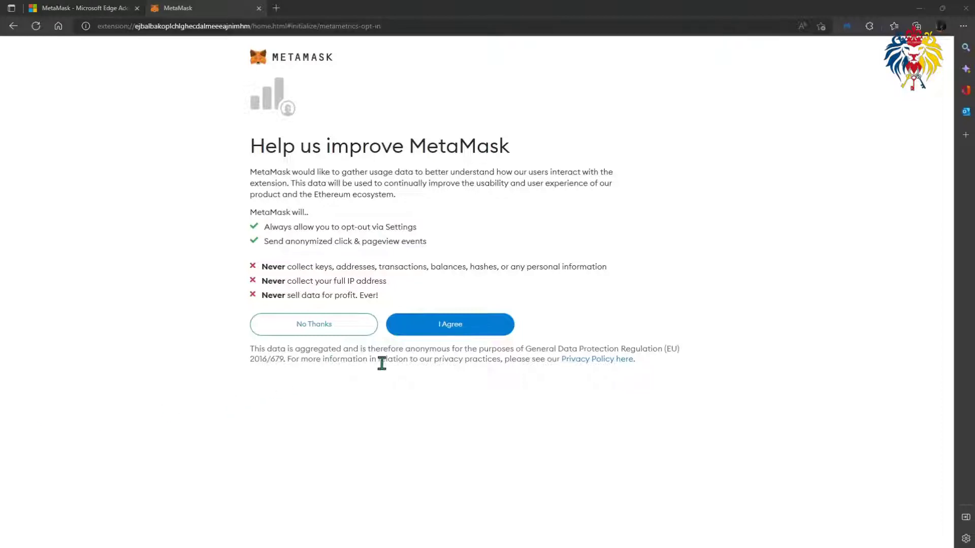
left_click(436, 329)
left_click(436, 329)
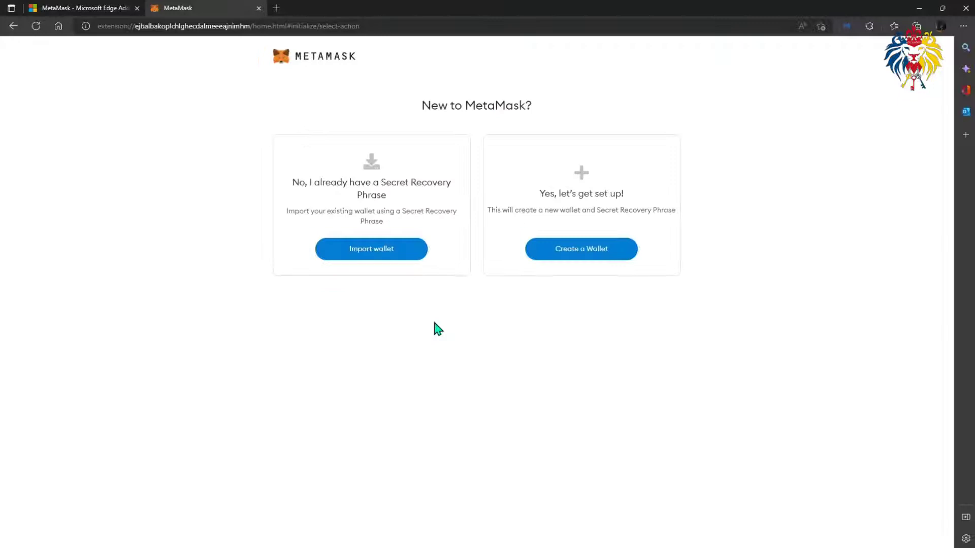
Step: Choose Create a Wallet on the 'New to MetaMask?' page
left_click(359, 265)
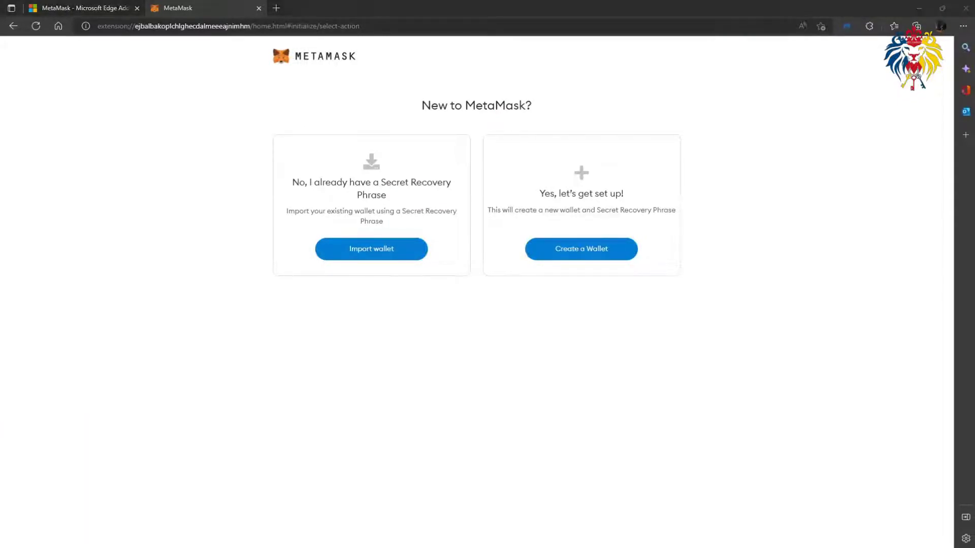
left_click(372, 260)
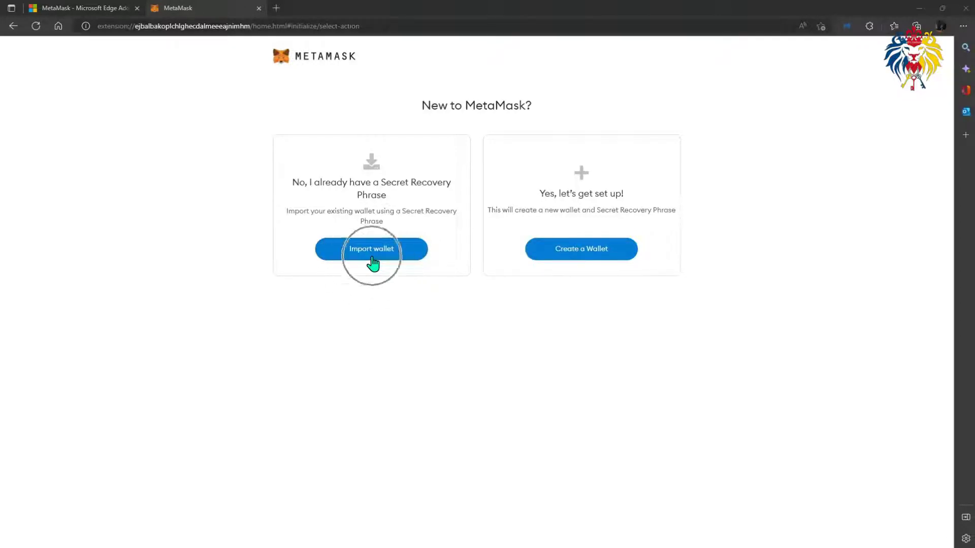
left_click(583, 261)
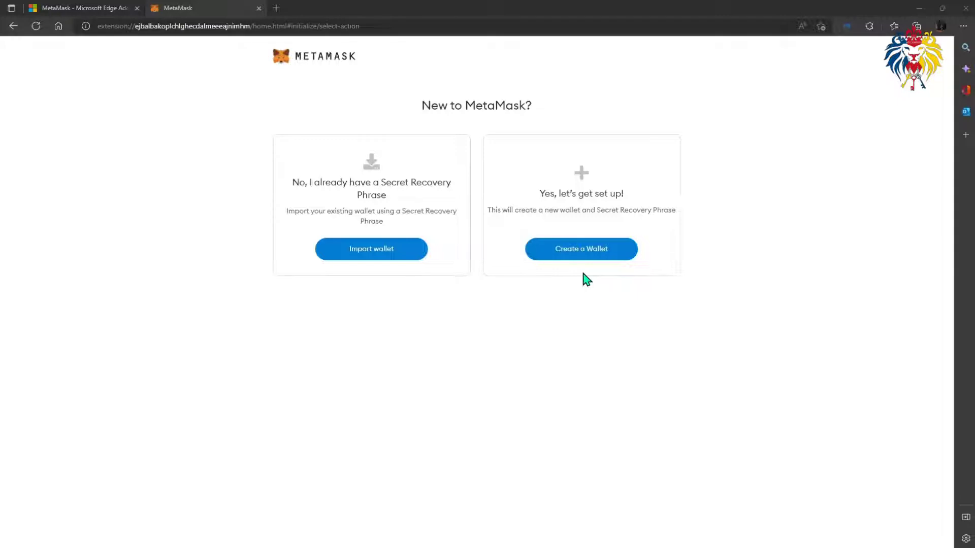
left_click(582, 251)
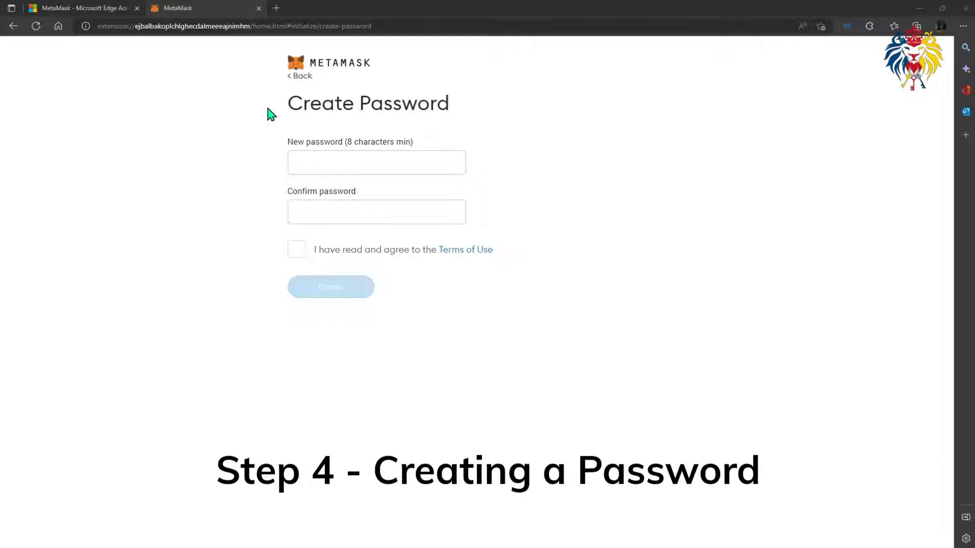
Step: Highlight the Create Password heading and the New password and Confirm password labels
left_click_drag(274, 107, 449, 101)
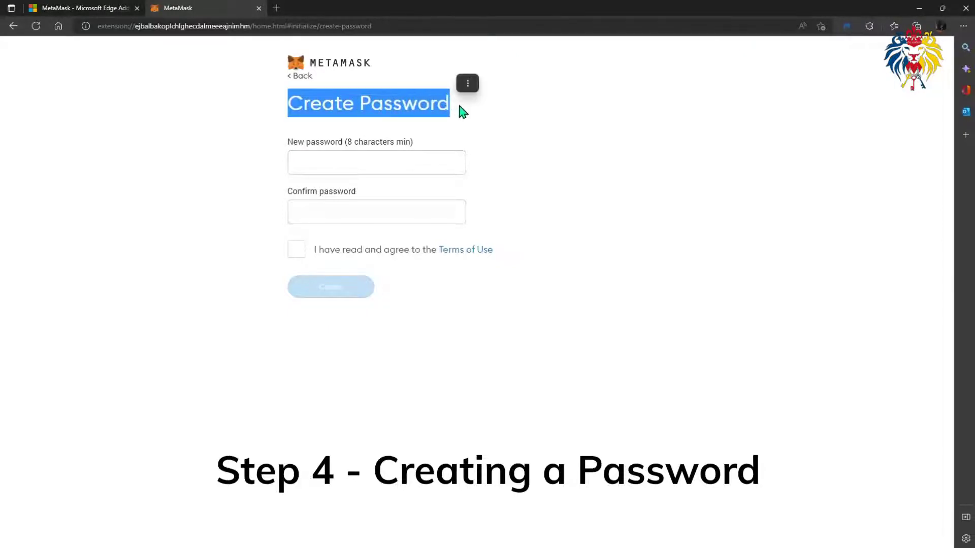
left_click(460, 107)
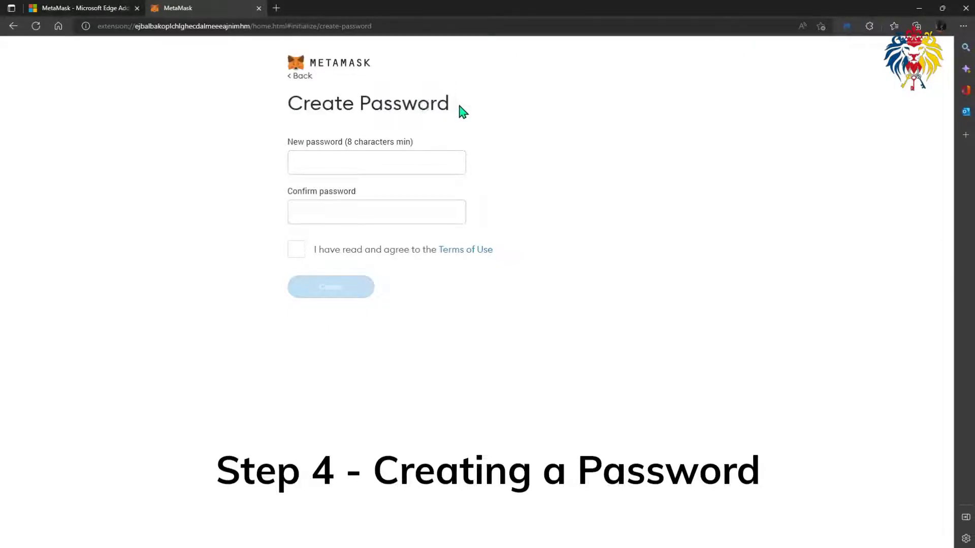
left_click(315, 103)
left_click(408, 106)
left_click_drag(287, 146, 340, 153)
left_click(259, 153)
left_click(287, 145)
left_click_drag(290, 194, 357, 196)
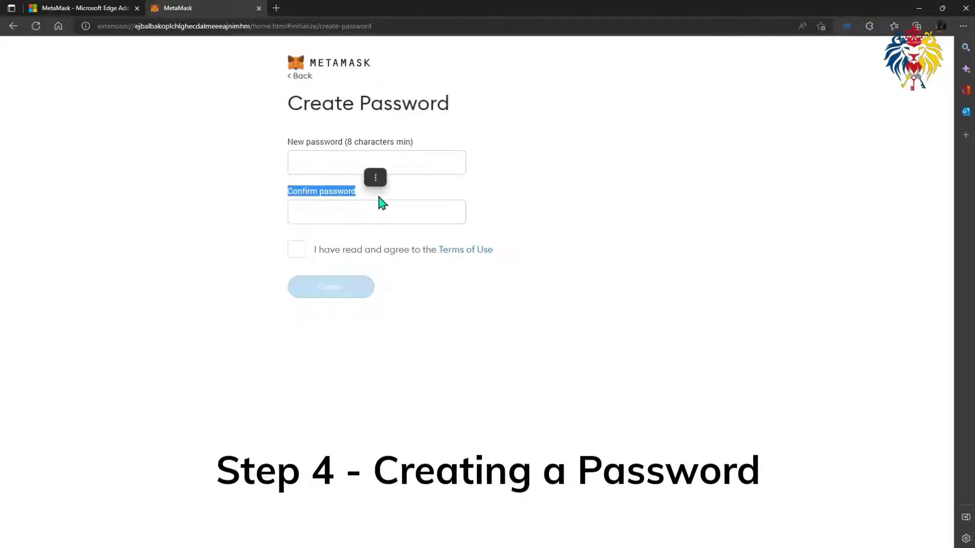
left_click(403, 192)
left_click(327, 191)
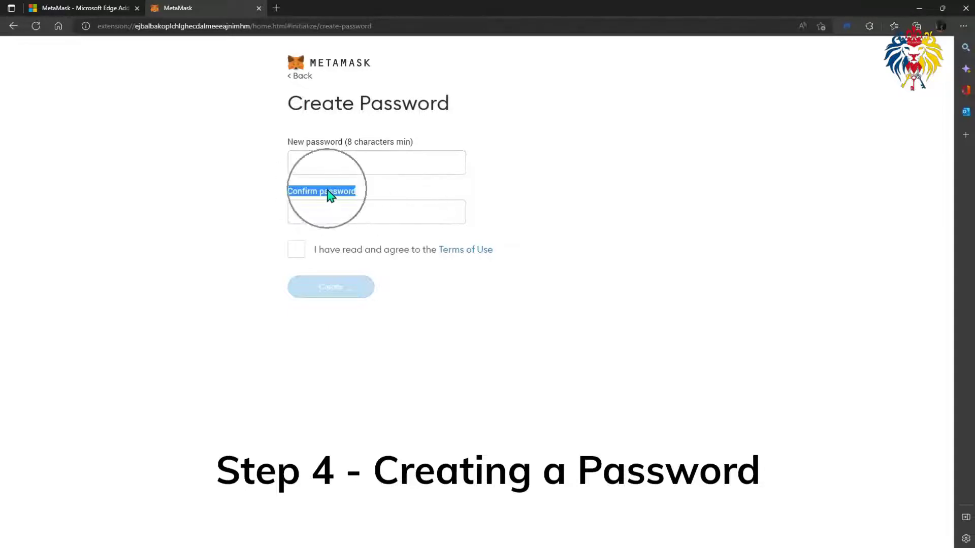
left_click(255, 190)
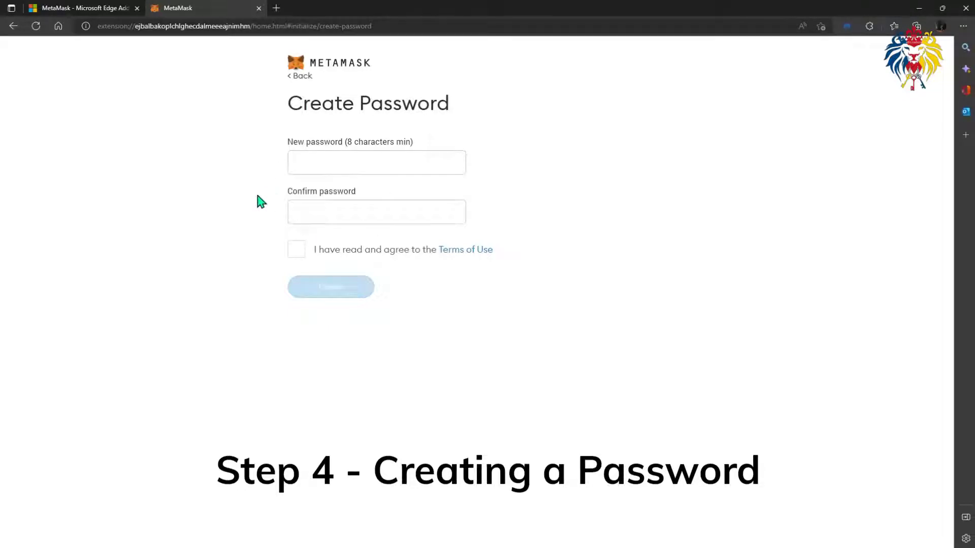
Step: Enter a new password and its confirmation, agree to the Terms of Use, and submit
left_click(300, 164)
type("******")
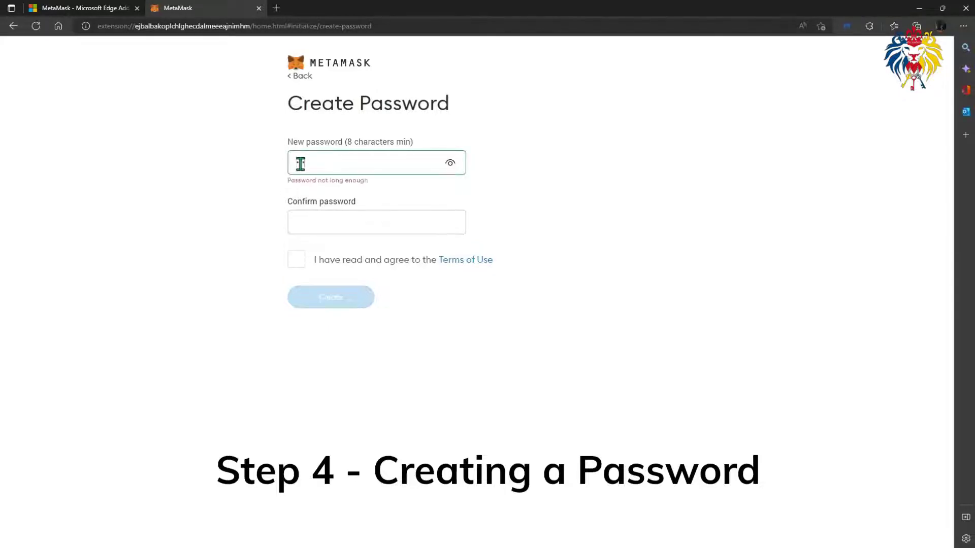
type("**")
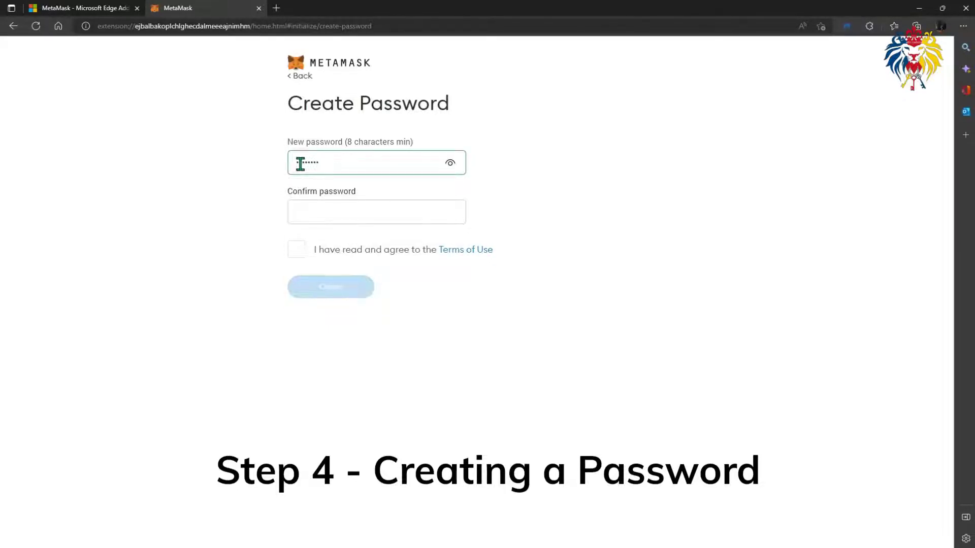
type("*******")
left_click(312, 208)
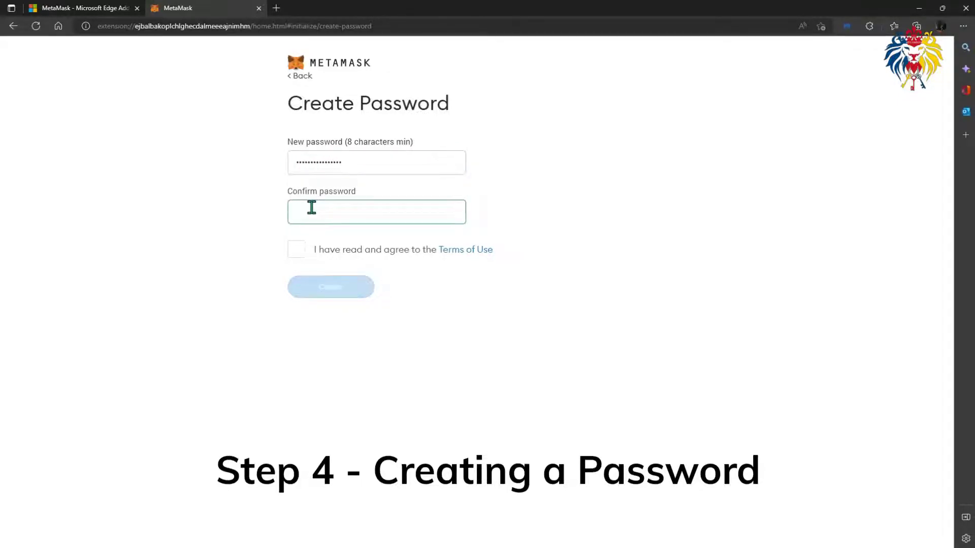
type("****")
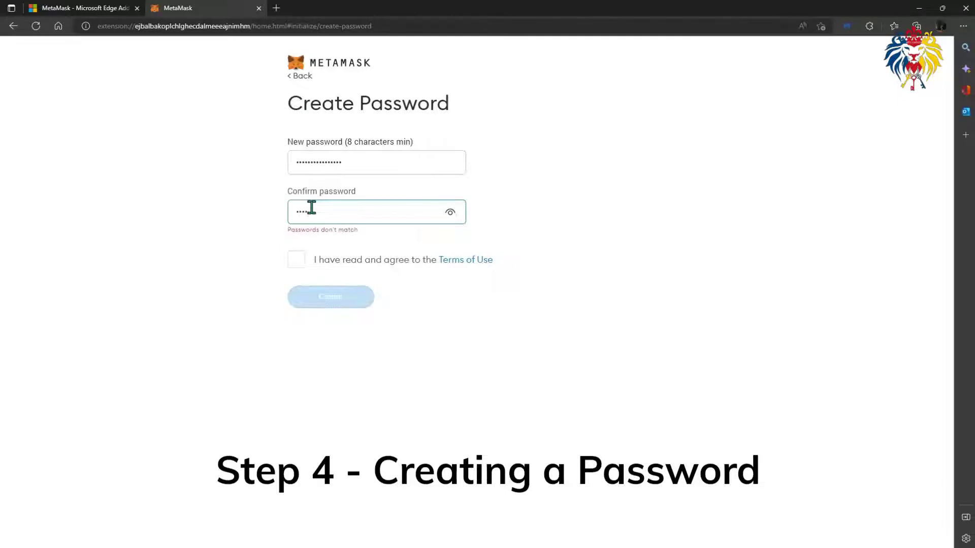
type("**********")
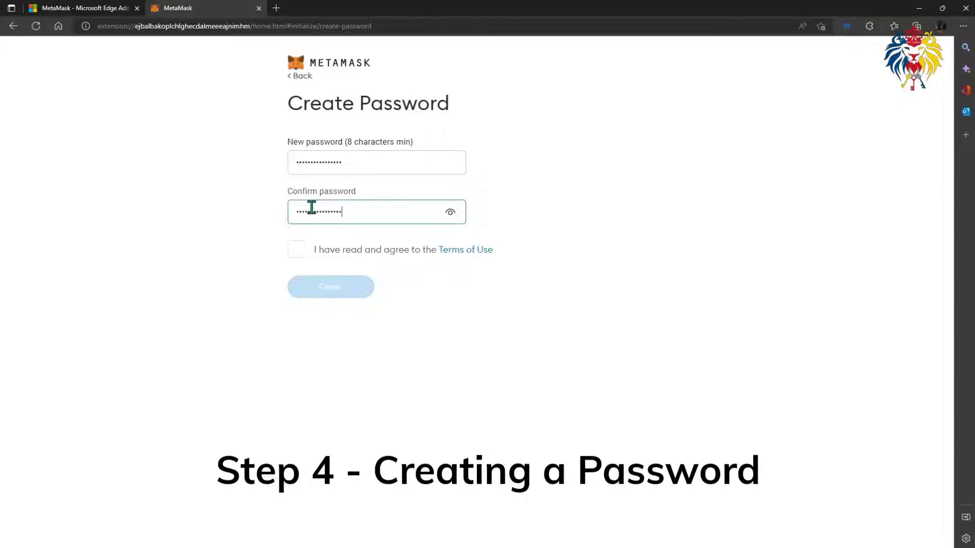
left_click(298, 251)
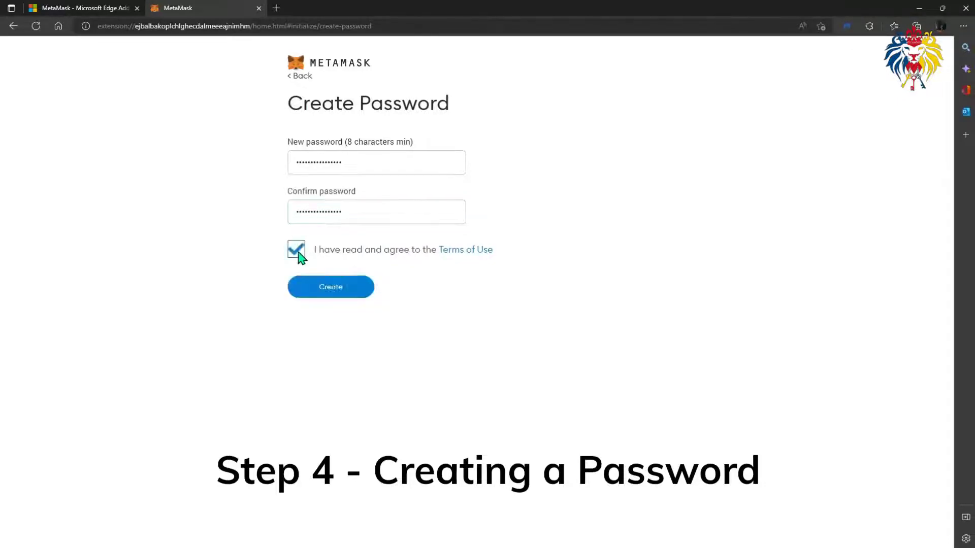
left_click(325, 293)
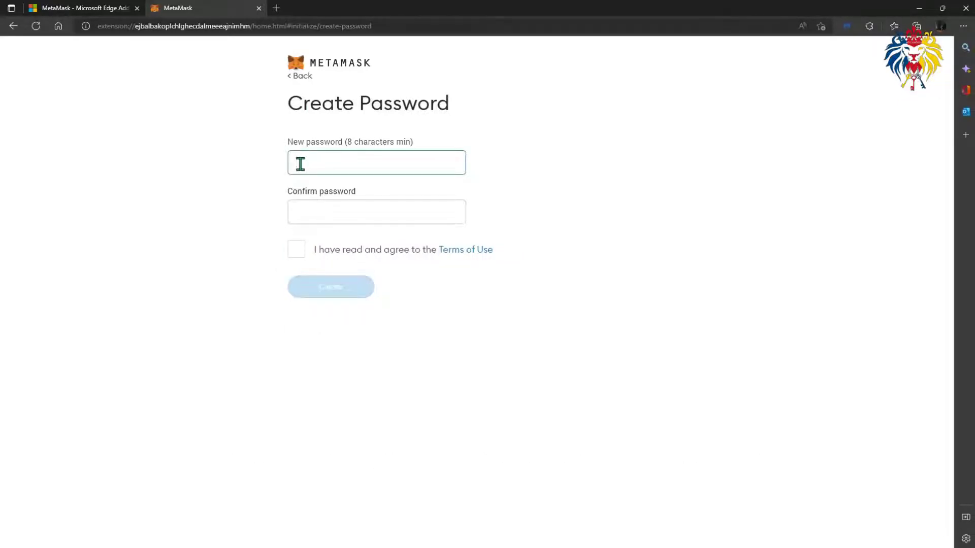
Step: Re-enter the password and confirmation, re-accept the Terms of Use, and create the wallet
type("••••••")
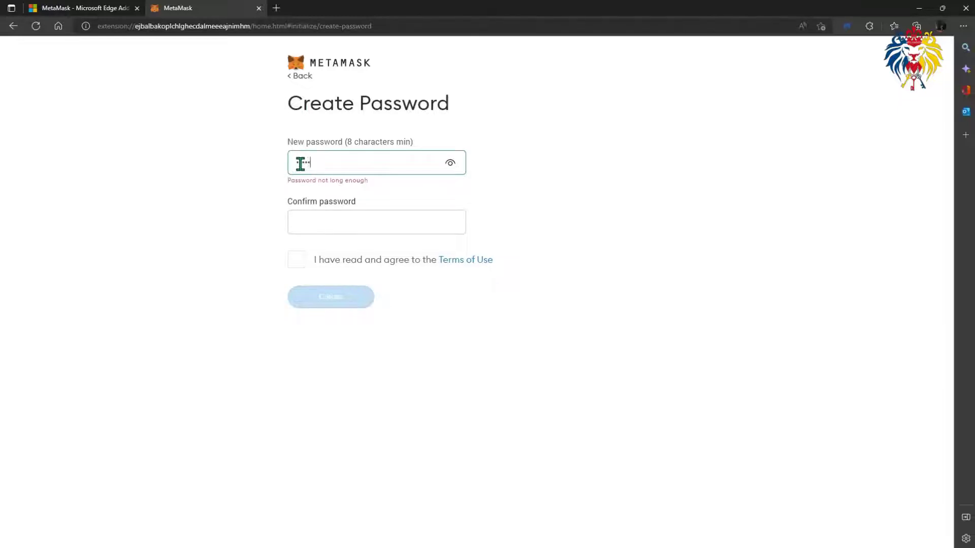
type("••")
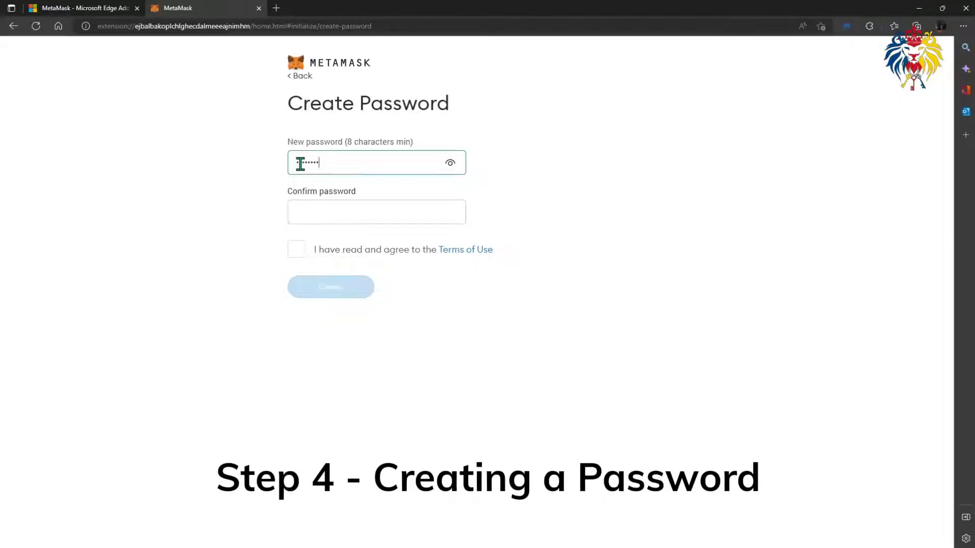
type("•••••••")
left_click(311, 207)
type("••••")
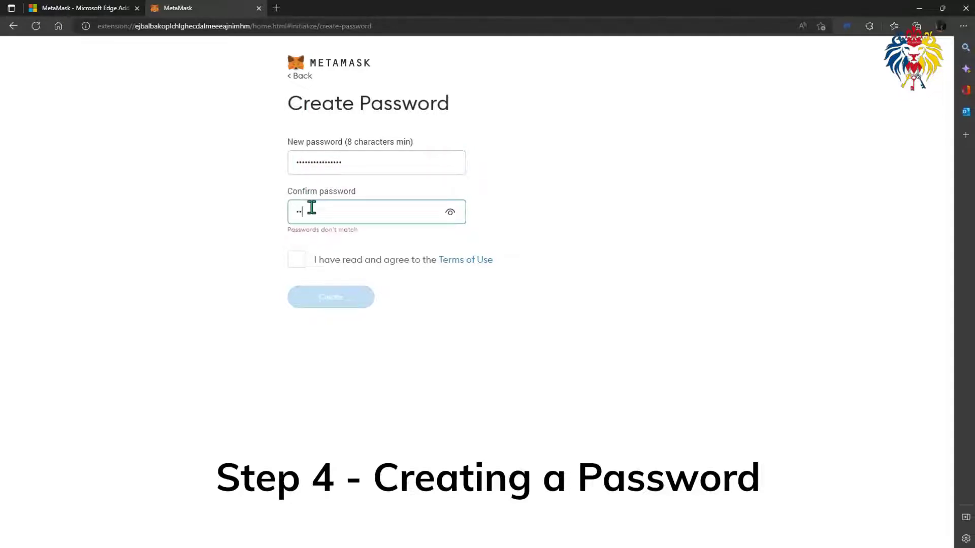
type("•••••••••••••")
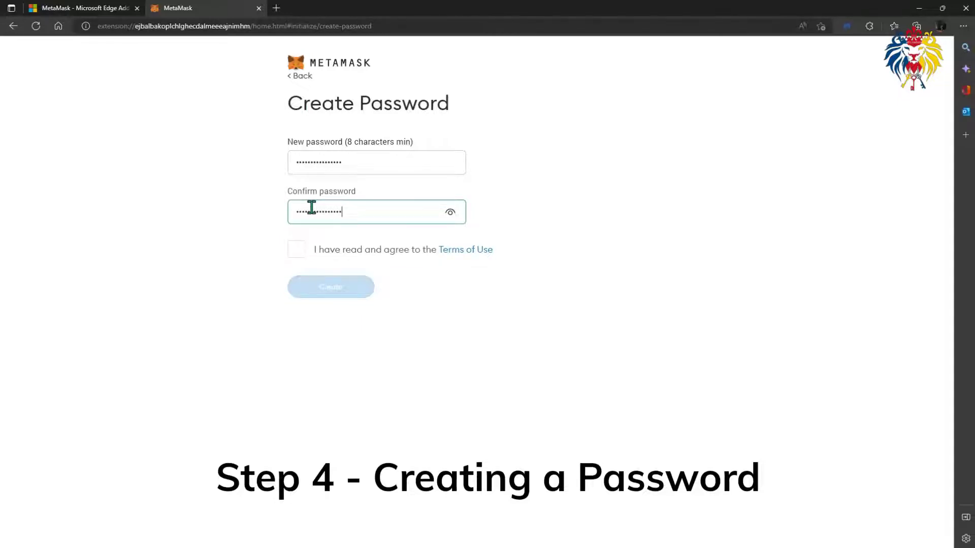
left_click(298, 252)
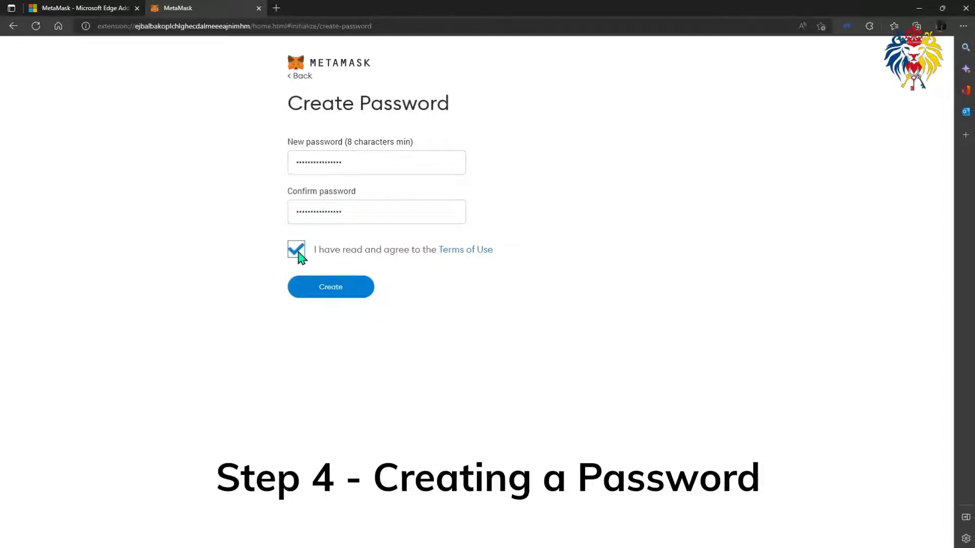
left_click(325, 294)
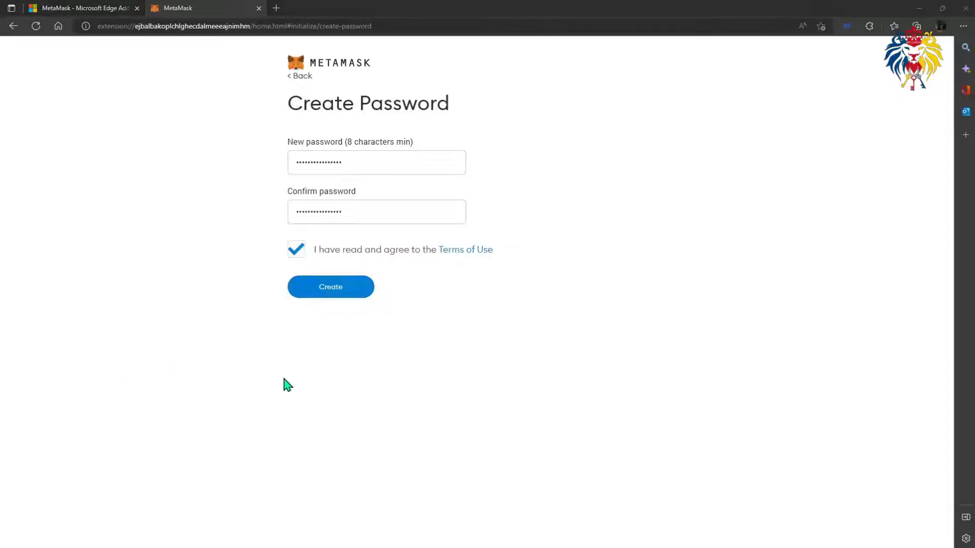
left_click(323, 298)
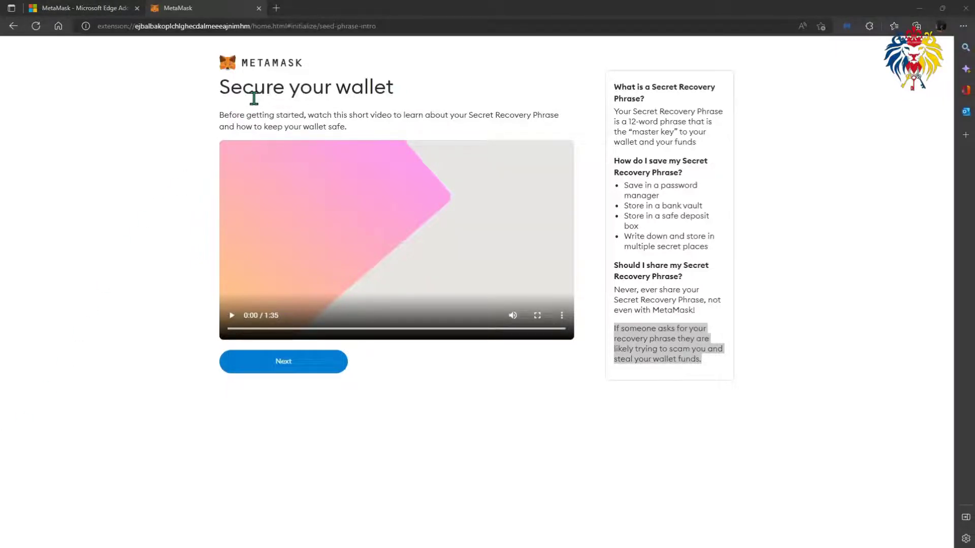
Step: Highlight the Secure your wallet heading and the 'What is a Secret Recovery Phrase?' question
left_click_drag(222, 89, 400, 89)
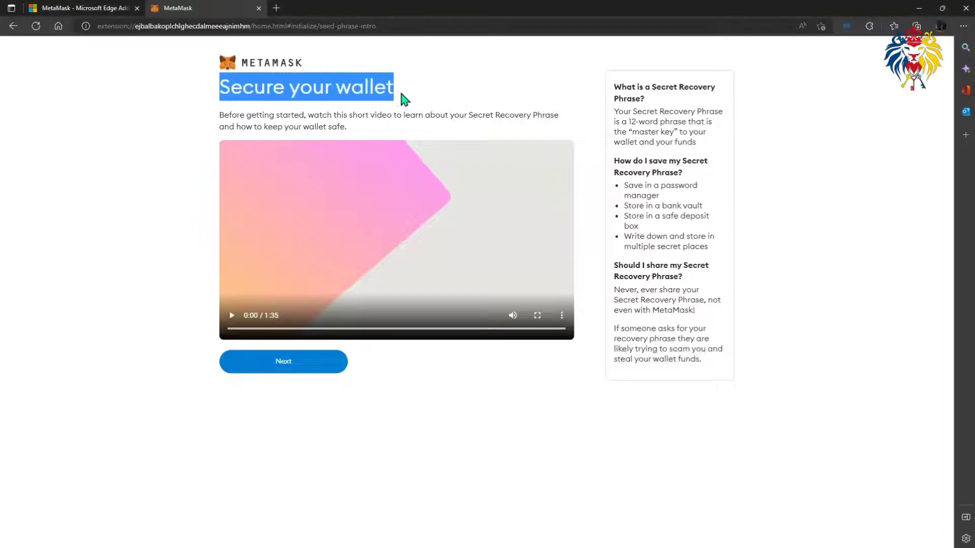
left_click(400, 89)
left_click(316, 91)
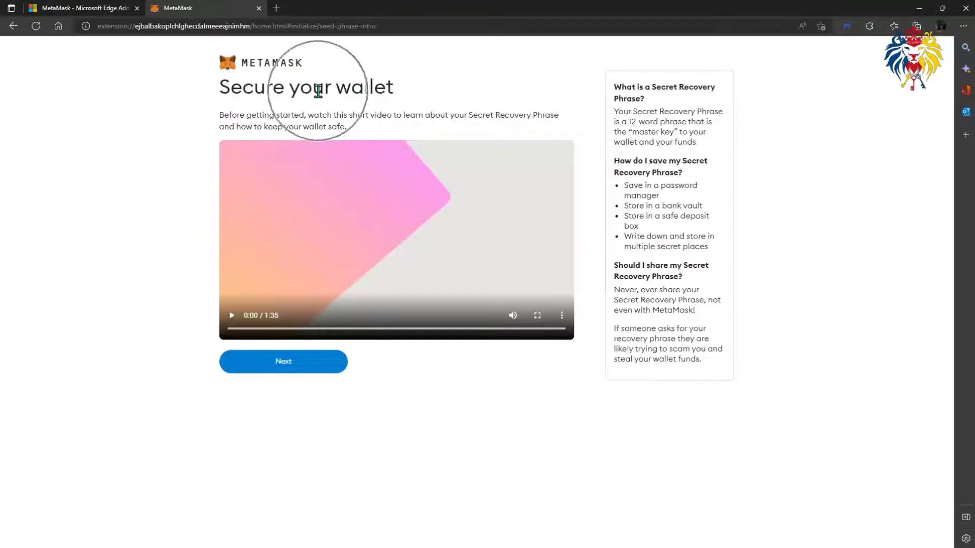
left_click(318, 92)
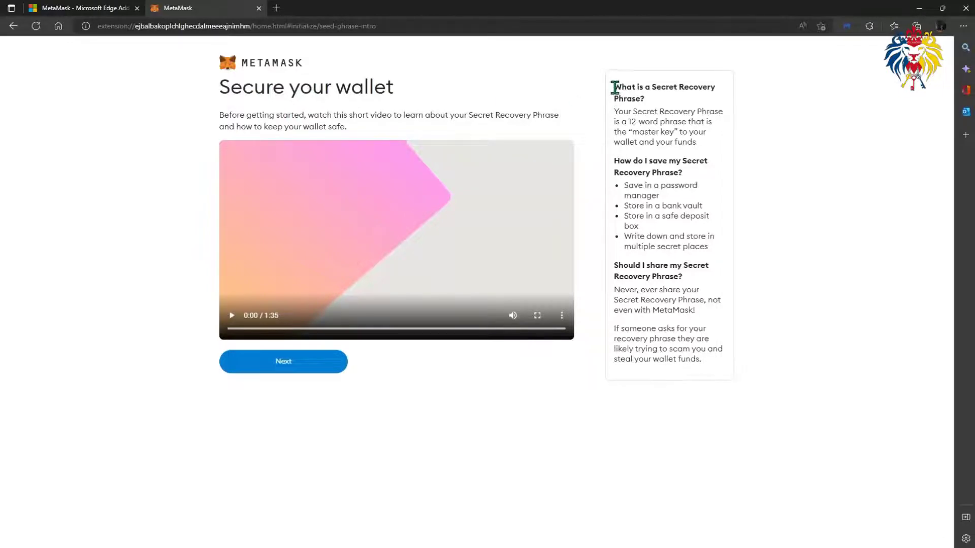
left_click_drag(615, 87, 644, 98)
left_click(631, 96)
left_click(654, 103)
Step: Highlight 'Never' in the sharing advice, then continue to the Secret Recovery Phrase page
left_click(618, 162)
left_click(616, 269)
left_click(615, 268)
left_click(615, 268)
left_click_drag(614, 289, 638, 295)
left_click(633, 310)
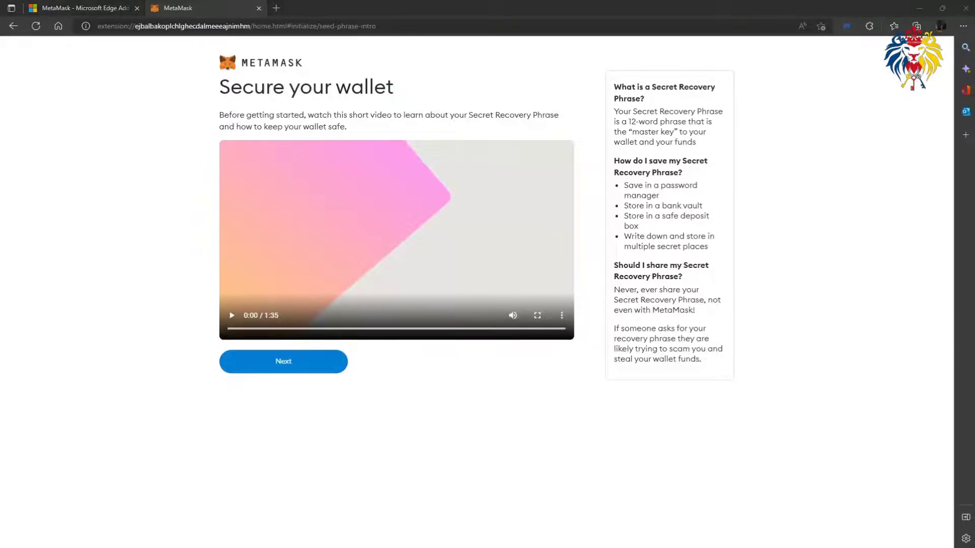
left_click(254, 370)
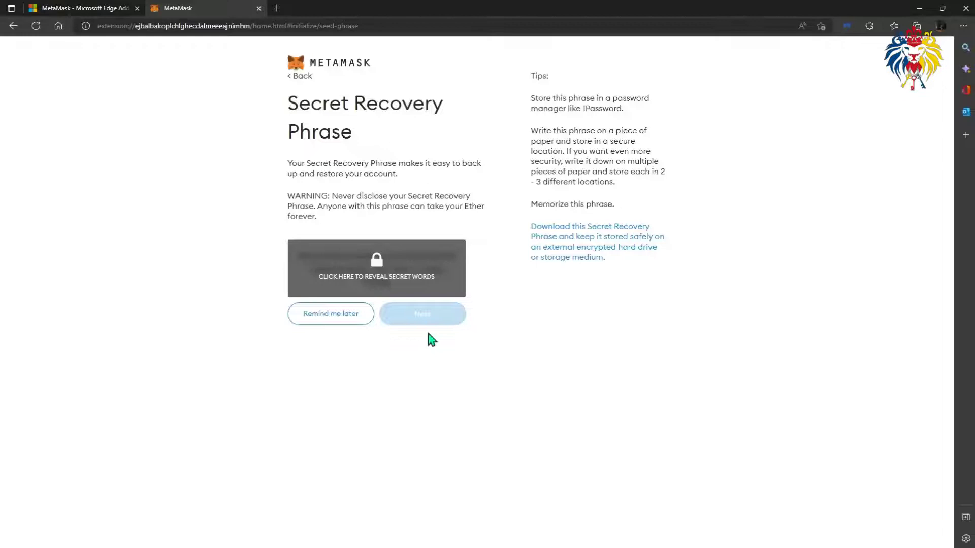
Step: Try to reveal the secret recovery words, then attempt to postpone the backup
left_click(343, 278)
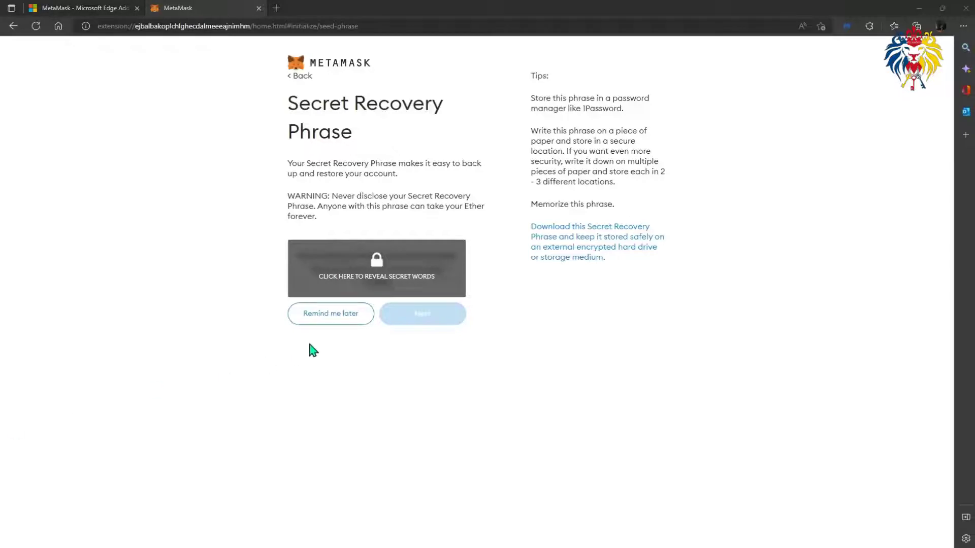
left_click(323, 319)
left_click(323, 319)
left_click(403, 321)
left_click(405, 323)
left_click(574, 213)
left_click(574, 213)
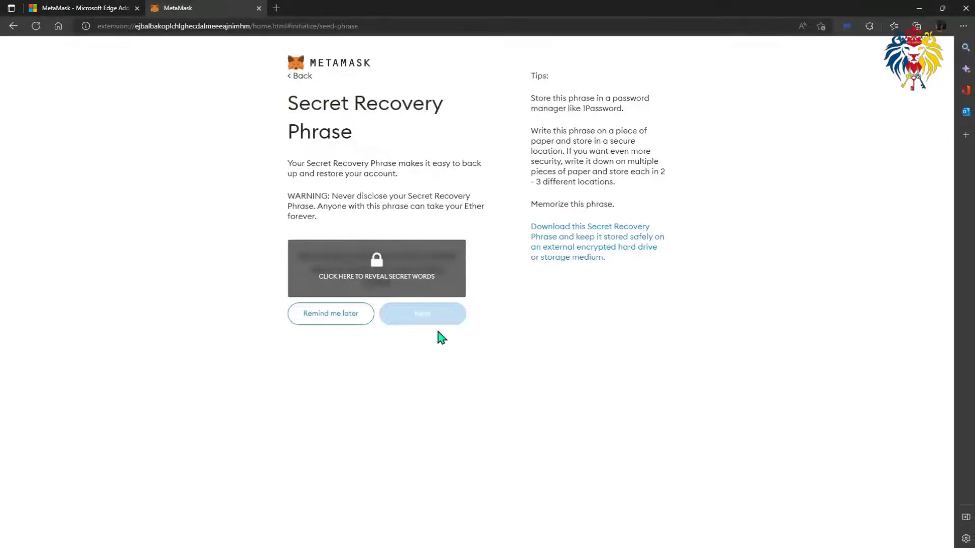
Step: Retry revealing the words, then skip the backup to reach Account 1 with 0 ETH
left_click(343, 277)
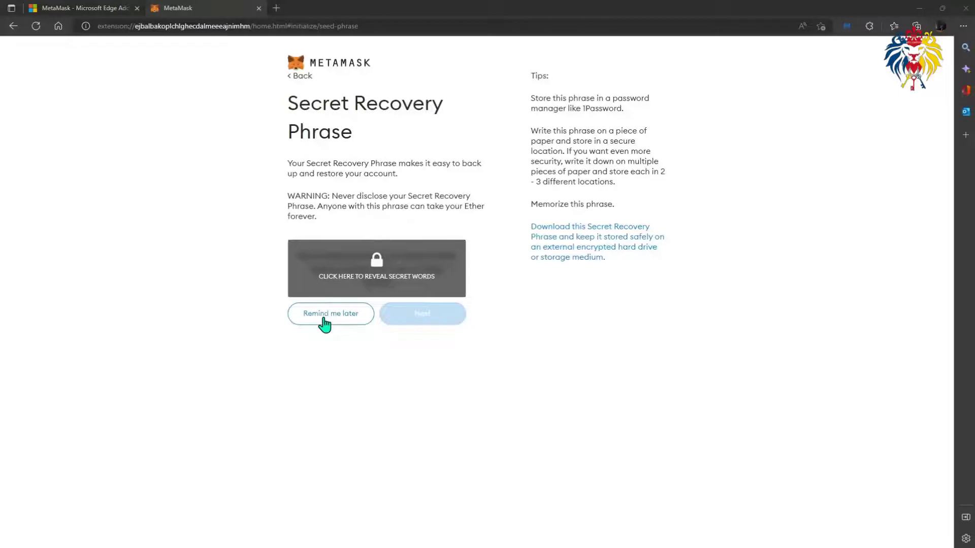
left_click(323, 319)
left_click(323, 318)
left_click(403, 322)
left_click(430, 321)
left_click(431, 322)
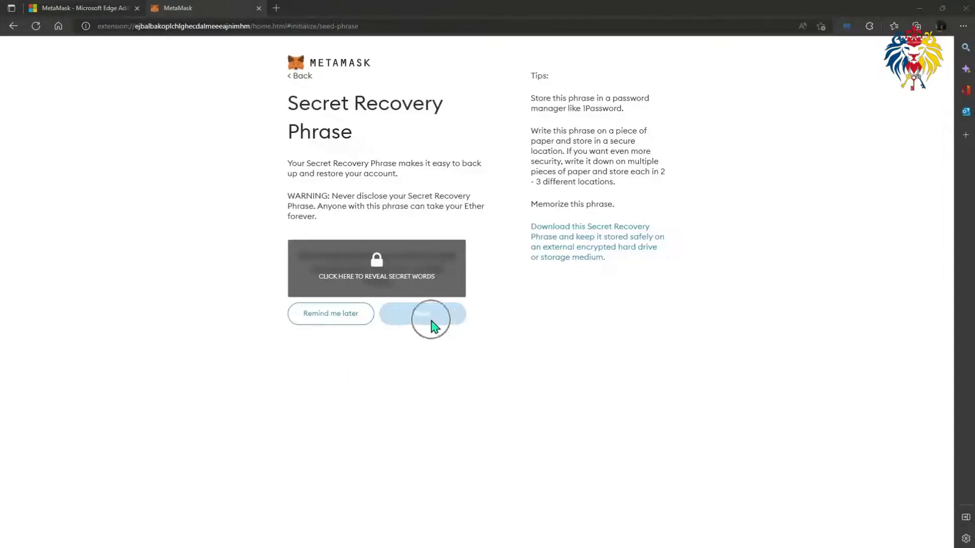
left_click(325, 324)
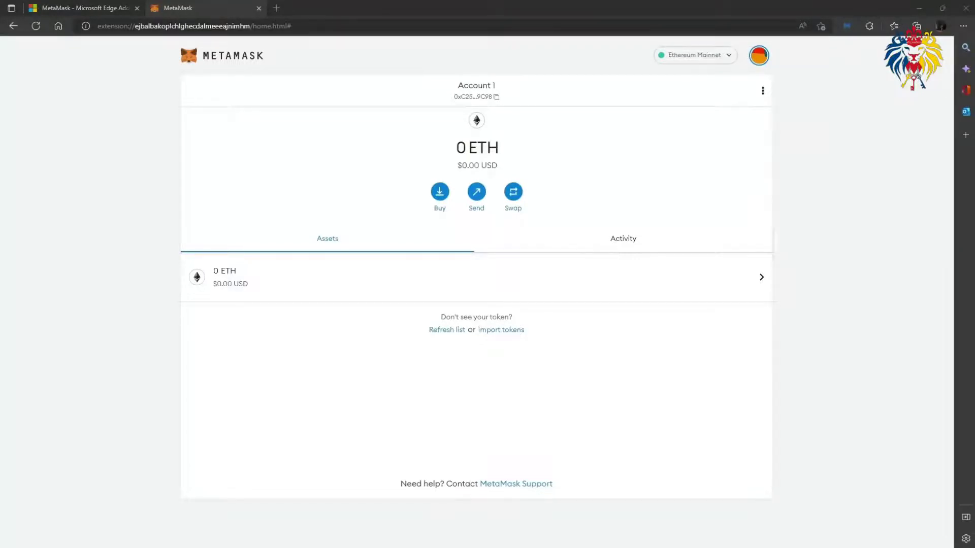
Step: Copy Account 1's wallet address from the account header until 'Copied!' appears
left_click(507, 152)
left_click(486, 152)
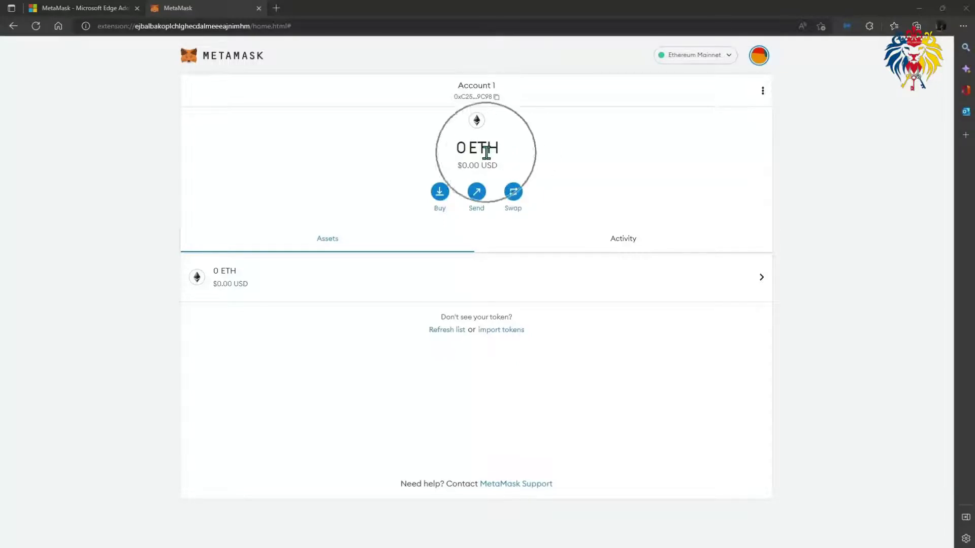
left_click(485, 152)
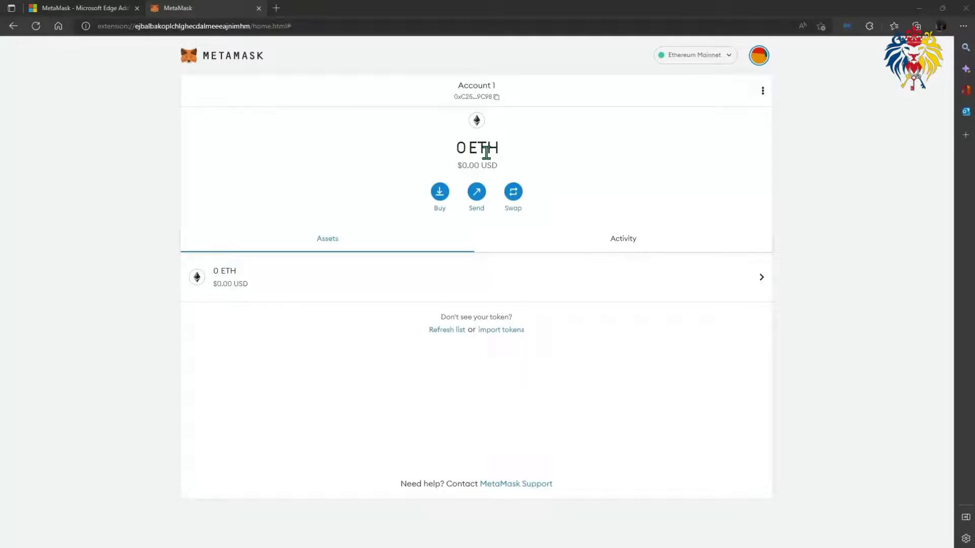
left_click(486, 152)
left_click(486, 152)
left_click(486, 152)
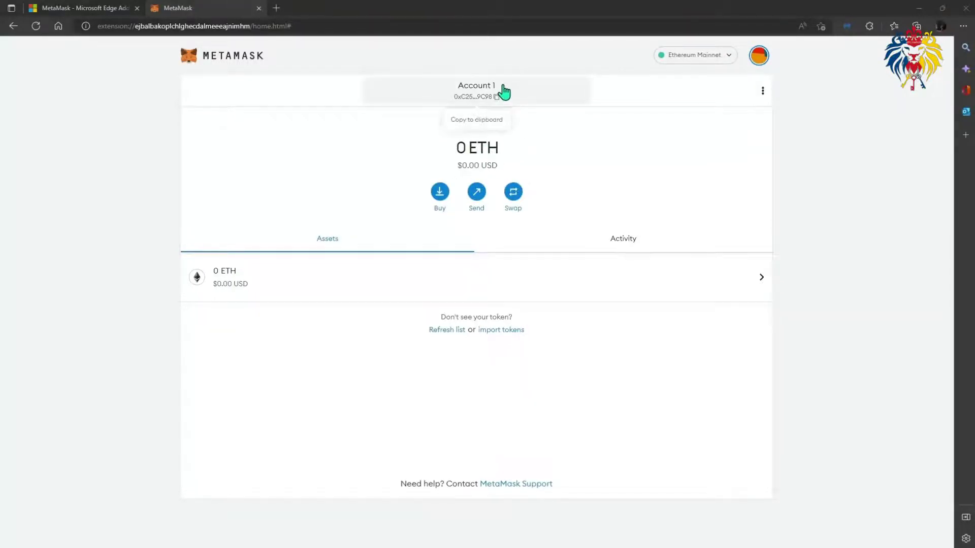
left_click(427, 92)
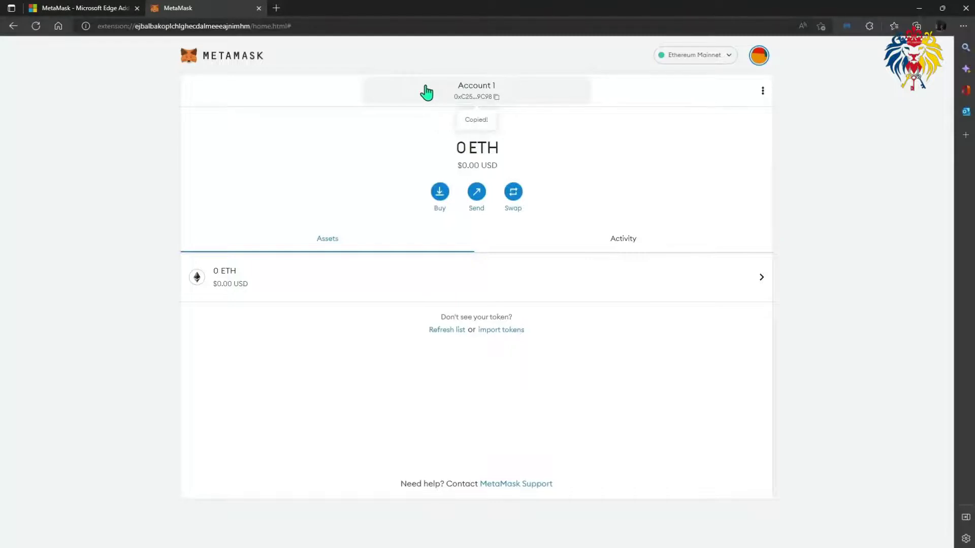
left_click(426, 92)
left_click(426, 91)
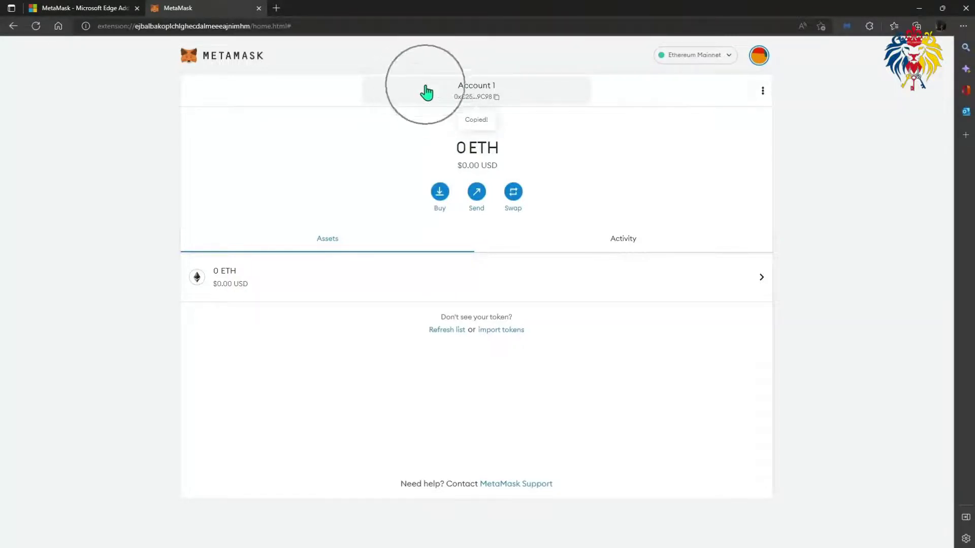
left_click(426, 93)
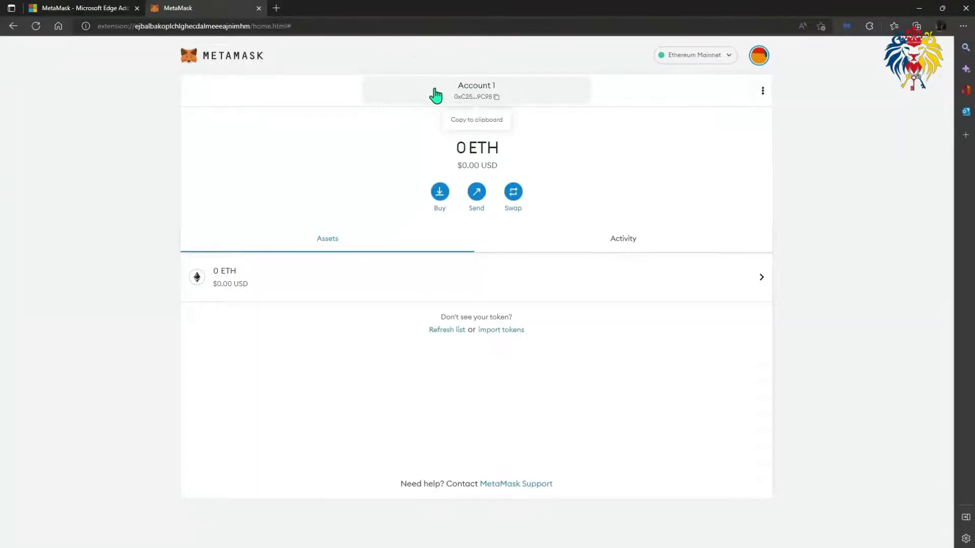
left_click(496, 97)
left_click(497, 98)
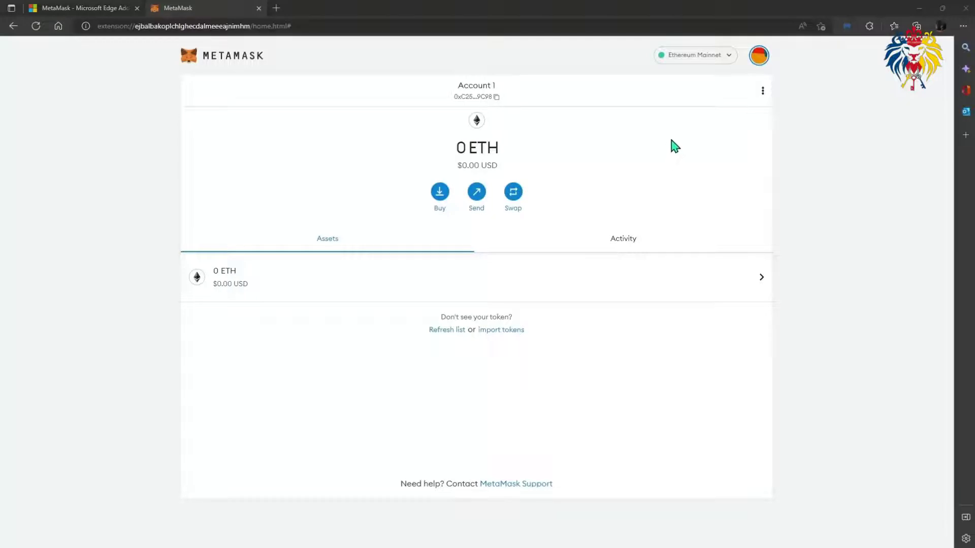
Step: Open Account 1's details from the three-dot menu to view its QR code and full address
left_click(761, 97)
left_click(763, 92)
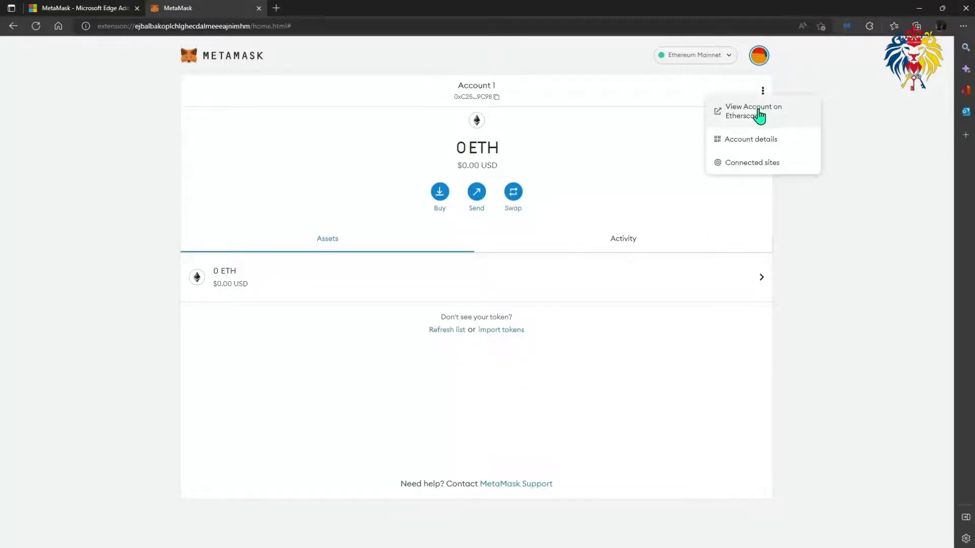
left_click(760, 145)
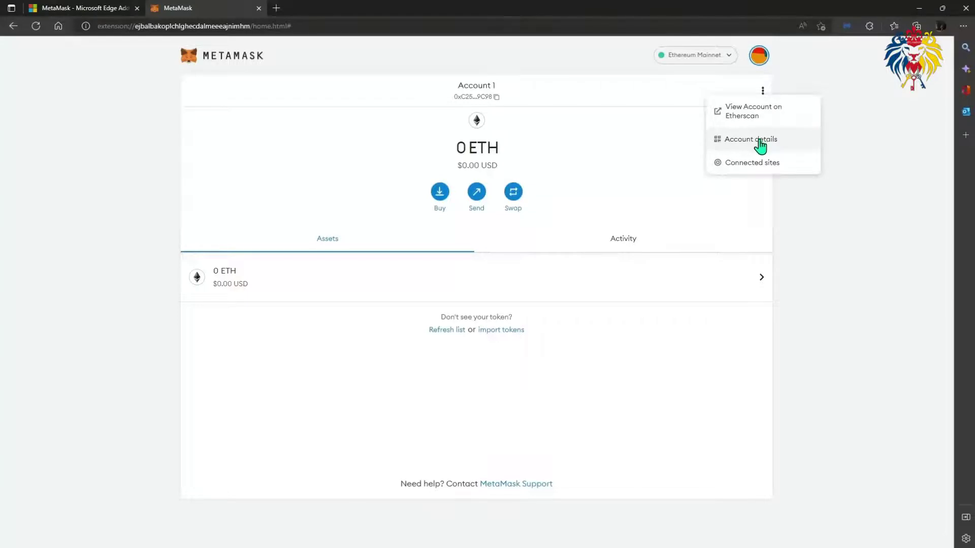
left_click(760, 146)
left_click(760, 145)
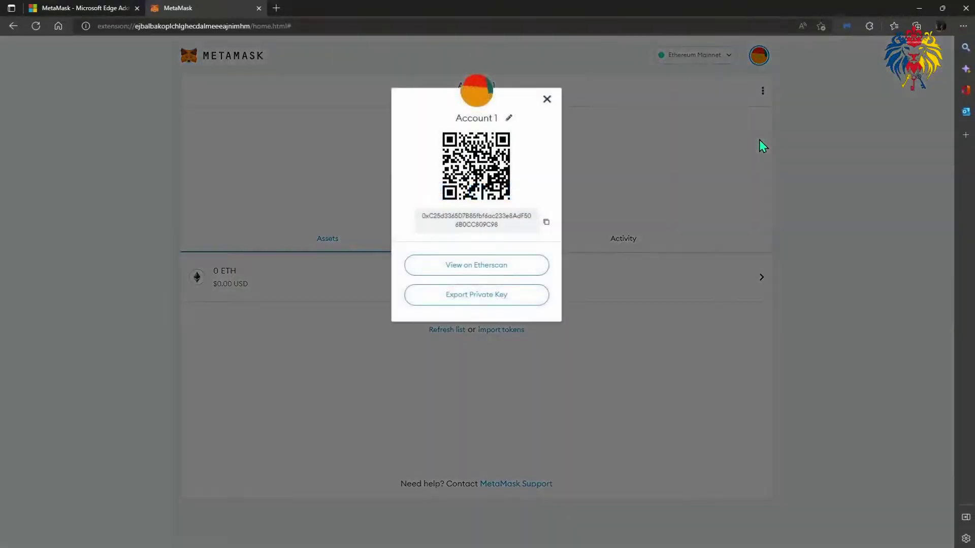
left_click(513, 125)
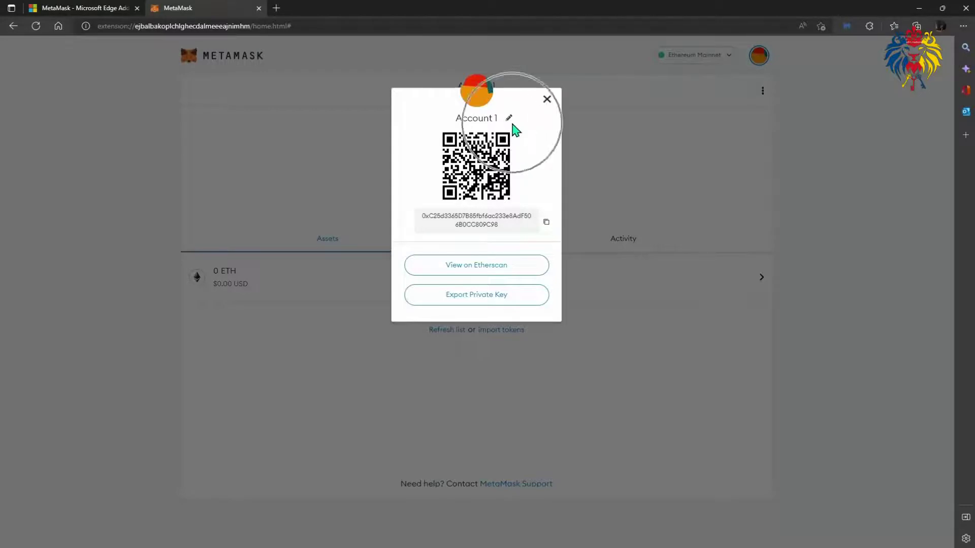
left_click(520, 231)
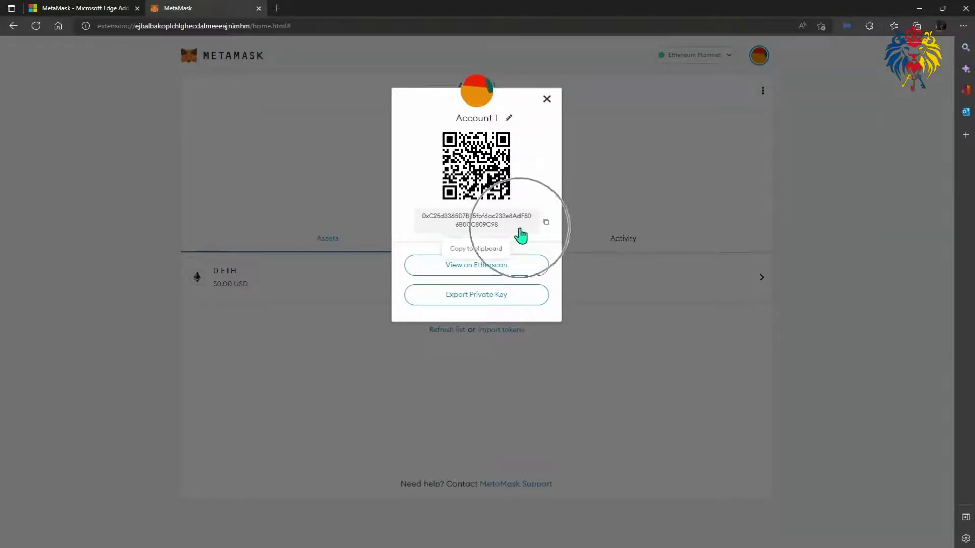
left_click(521, 235)
left_click(548, 230)
left_click(548, 230)
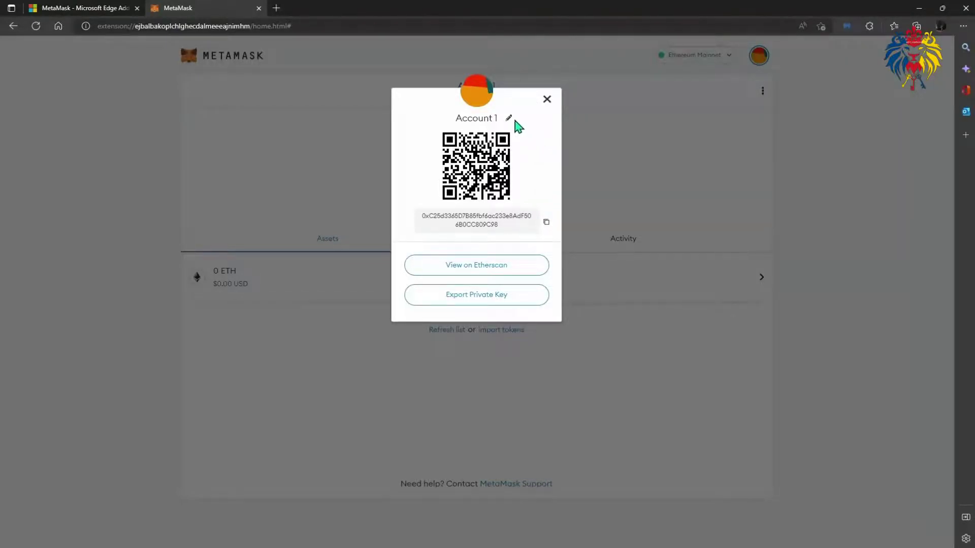
Step: Rename the account to 'KWF Wallet Demo / Walkthrough' and close the account details
left_click_drag(509, 117, 460, 119)
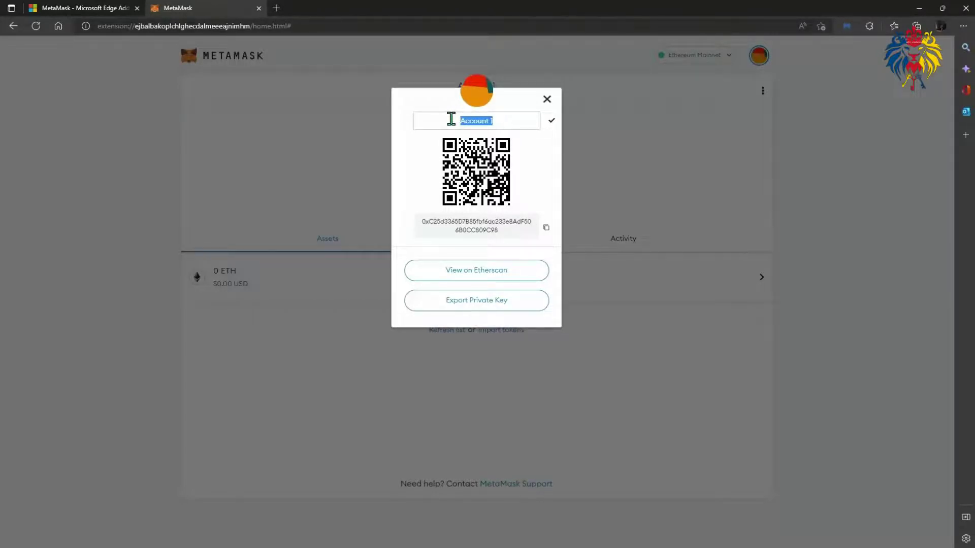
type("KWF Wallet Demo / Walkthrough")
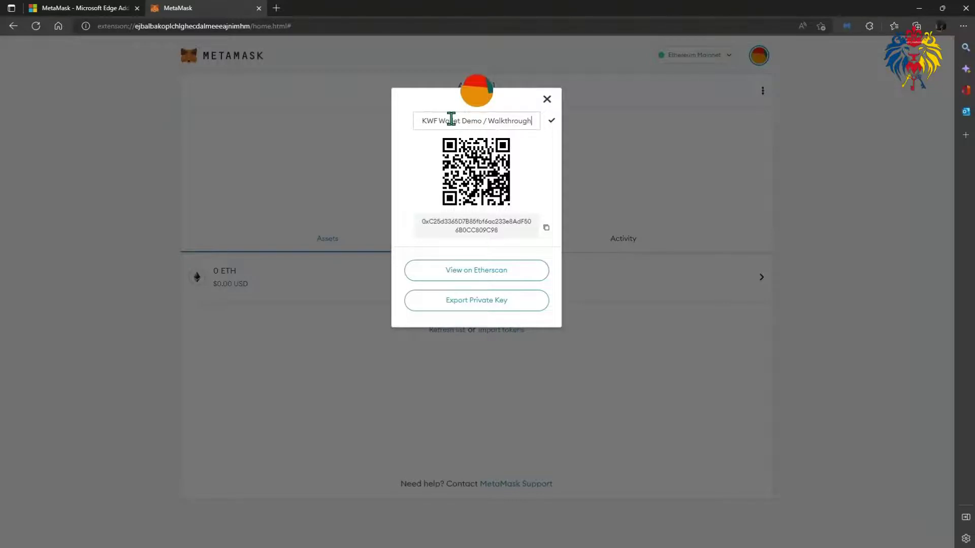
left_click(551, 124)
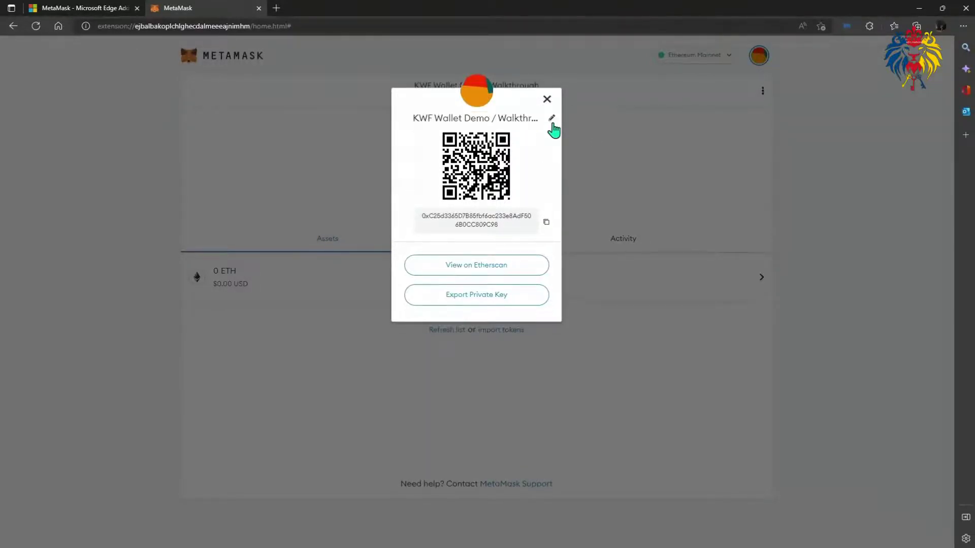
left_click(547, 100)
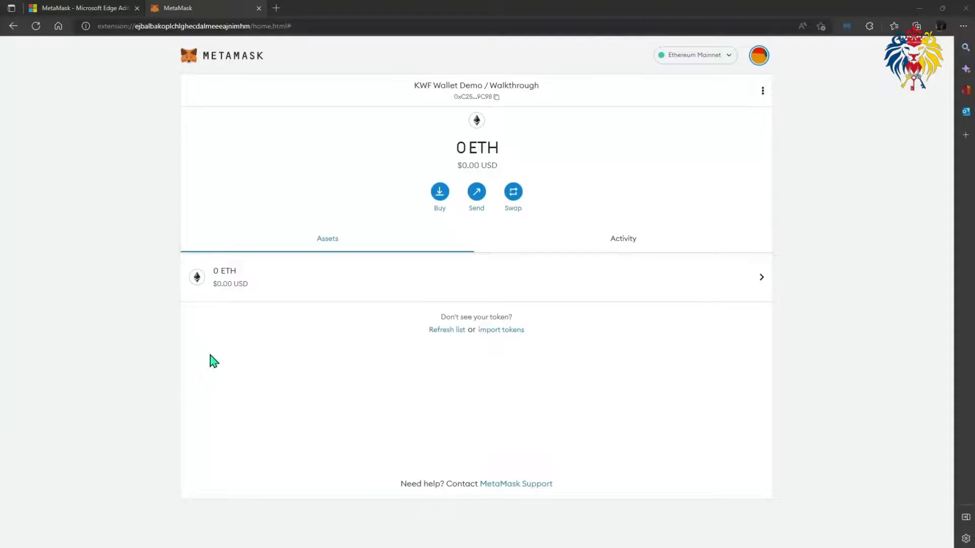
left_click(200, 299)
left_click(201, 300)
left_click(517, 317)
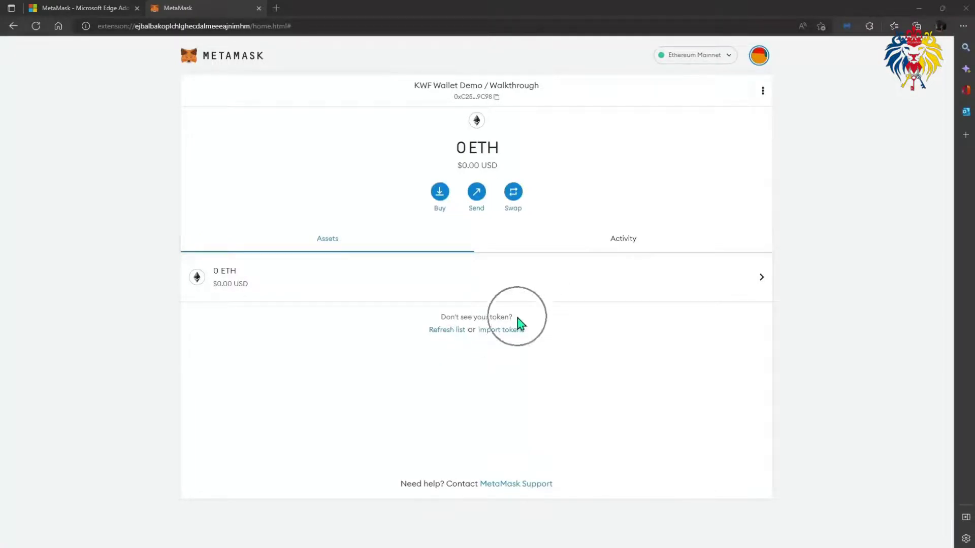
left_click(447, 330)
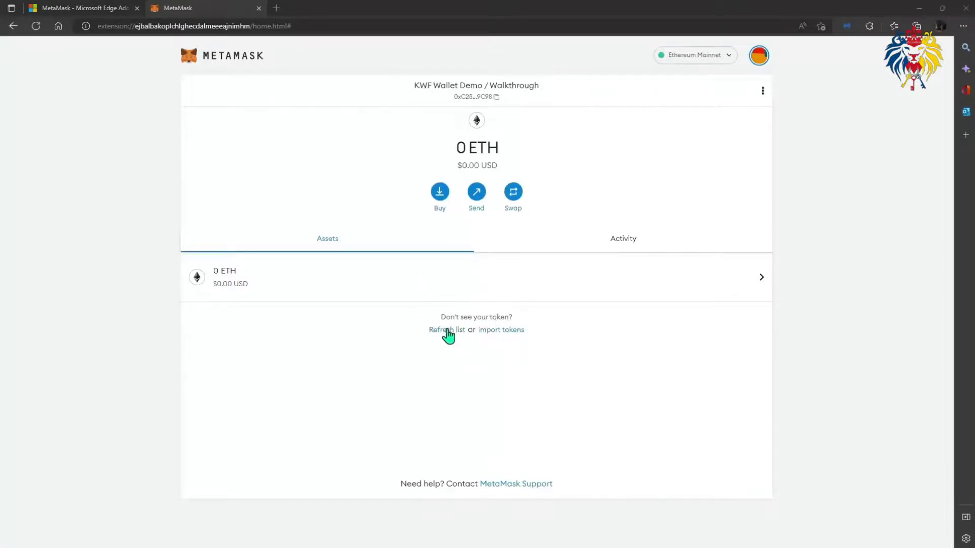
left_click(496, 330)
left_click(440, 203)
Step: Open Deposit ETH via Buy, copy the 'Buy ETH with MoonPay' heading, and scroll to direct deposit
left_click(440, 203)
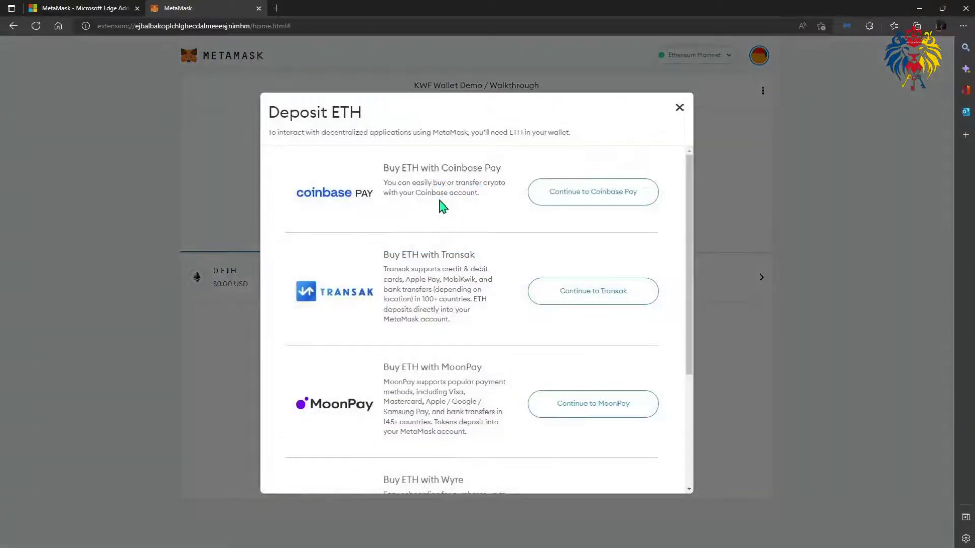
left_click(314, 205)
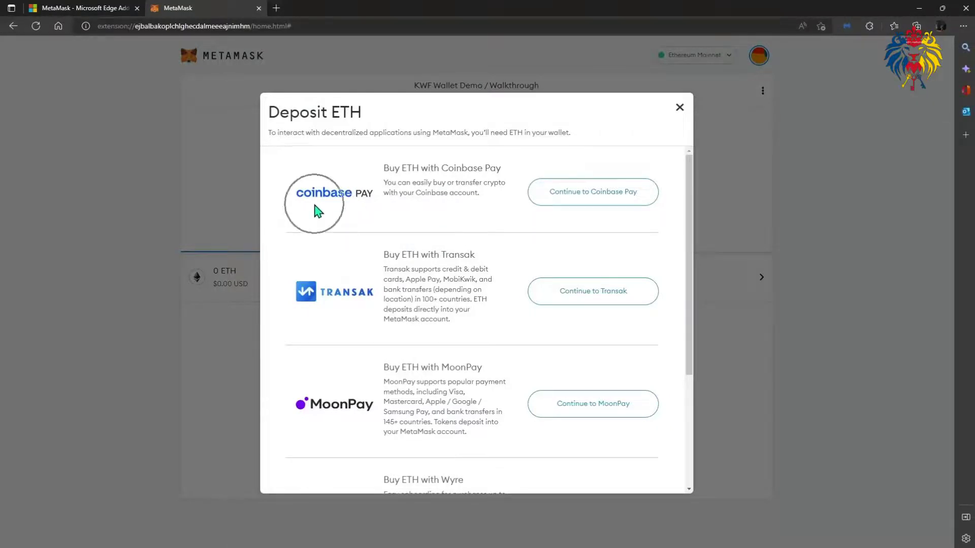
left_click(553, 202)
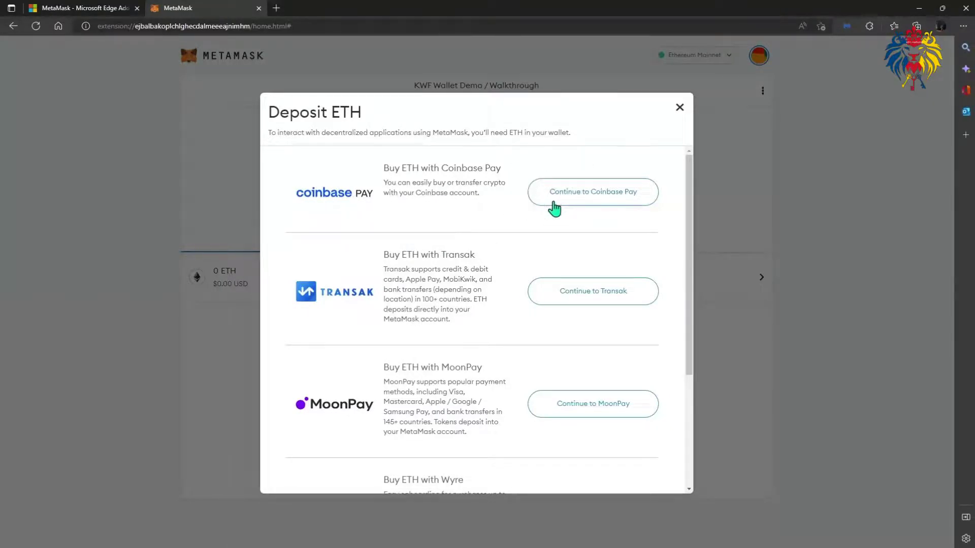
left_click(311, 310)
left_click(556, 304)
left_click_drag(384, 366, 489, 377)
key("ctrl+c")
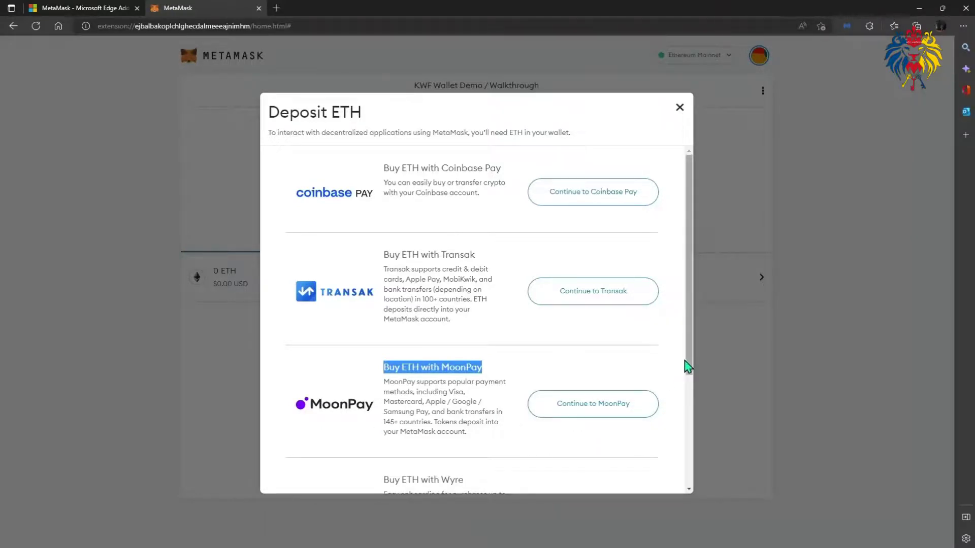
left_click_drag(685, 366, 682, 479)
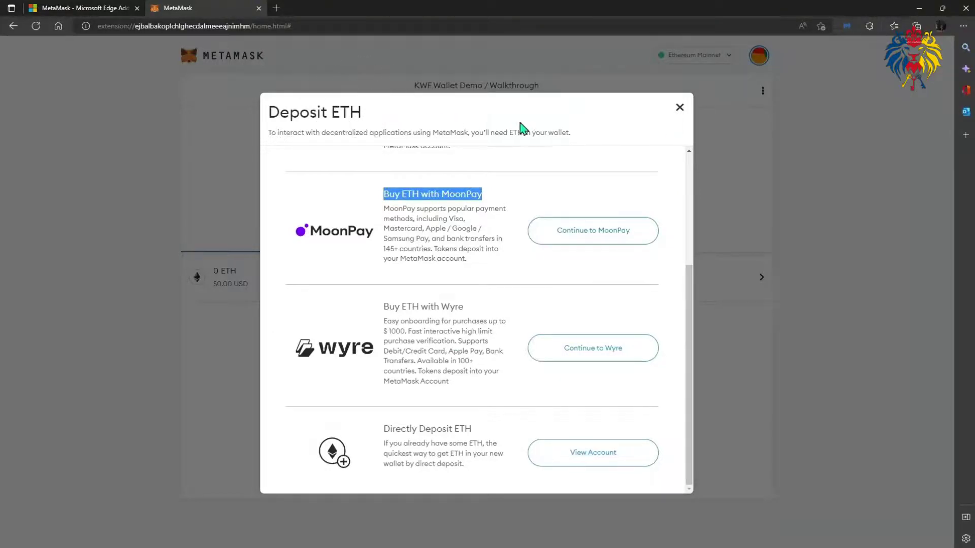
Step: Close the deposit options and start a send from the wallet
left_click(679, 107)
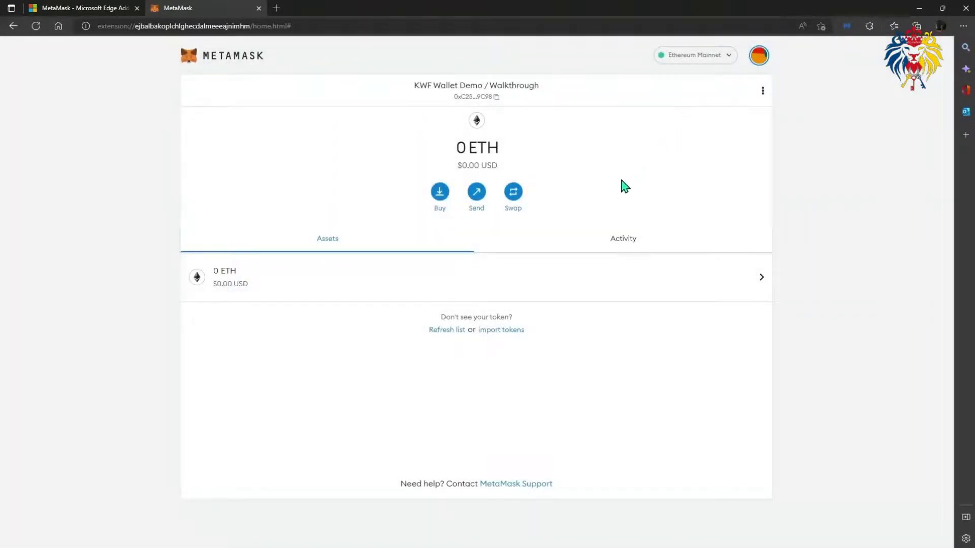
left_click(475, 202)
left_click(476, 203)
left_click(476, 203)
left_click(474, 201)
left_click(477, 199)
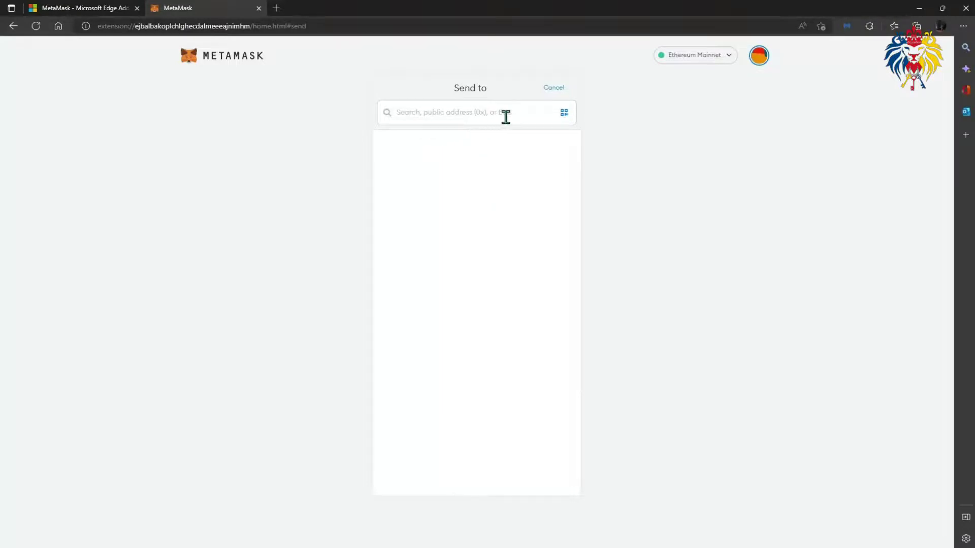
Step: Paste the wallet's own account address as recipient, leaving the amount at 0 ETH
left_click(401, 112)
left_click(401, 112)
right_click(435, 112)
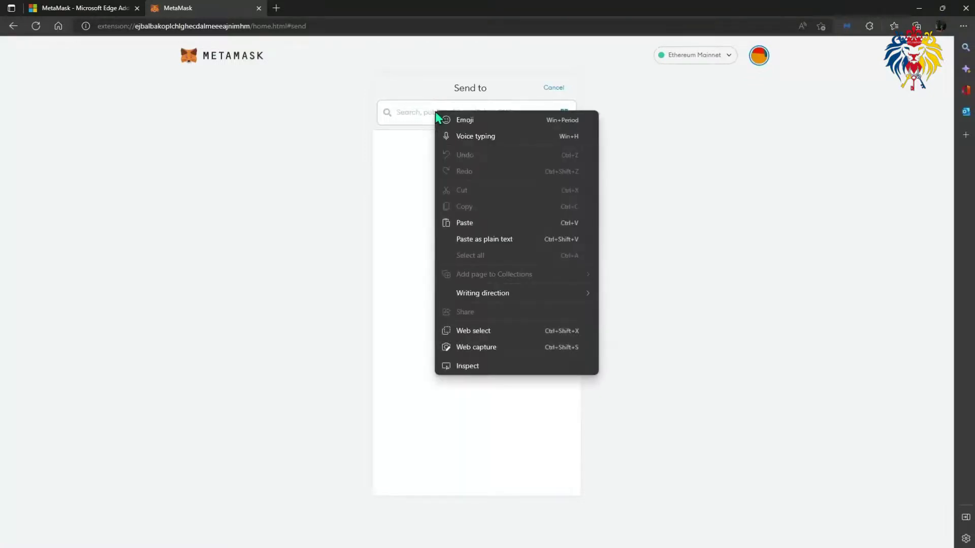
left_click(464, 222)
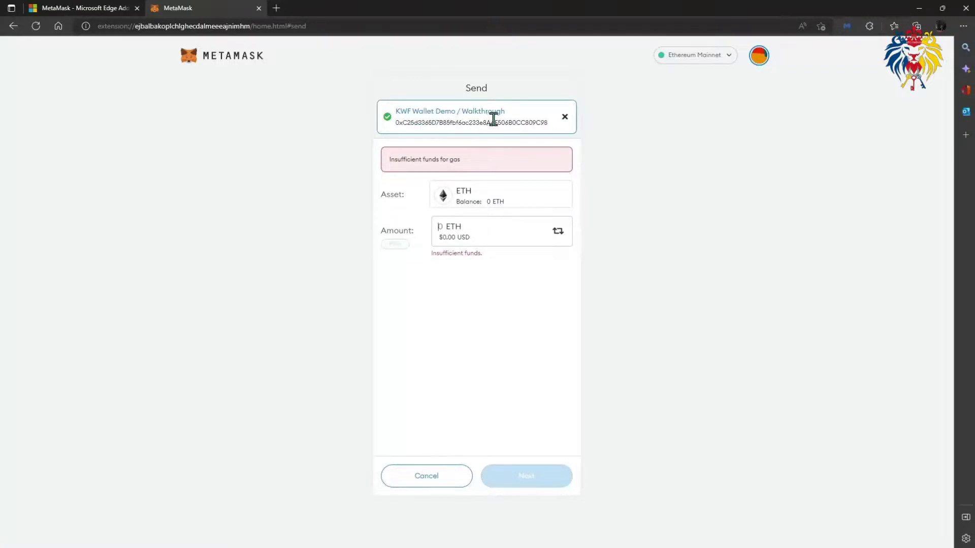
Step: Cancel the send, return to the wallet, and choose Add Network from the networks list
left_click(566, 122)
left_click(555, 87)
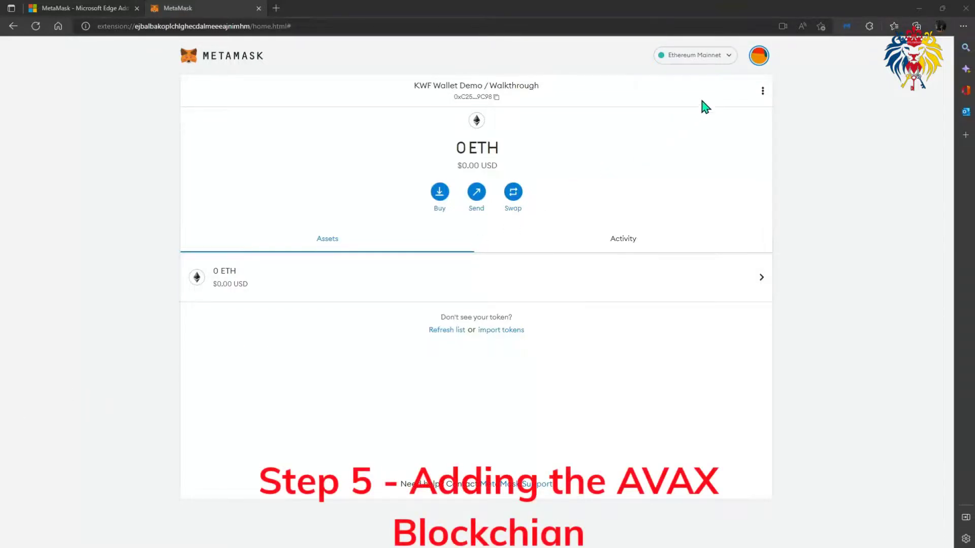
left_click(730, 56)
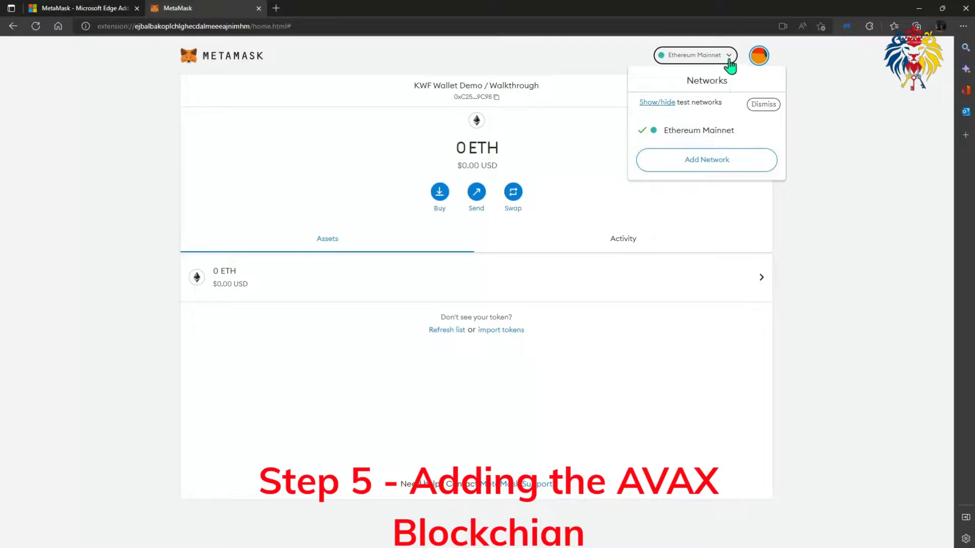
left_click(707, 162)
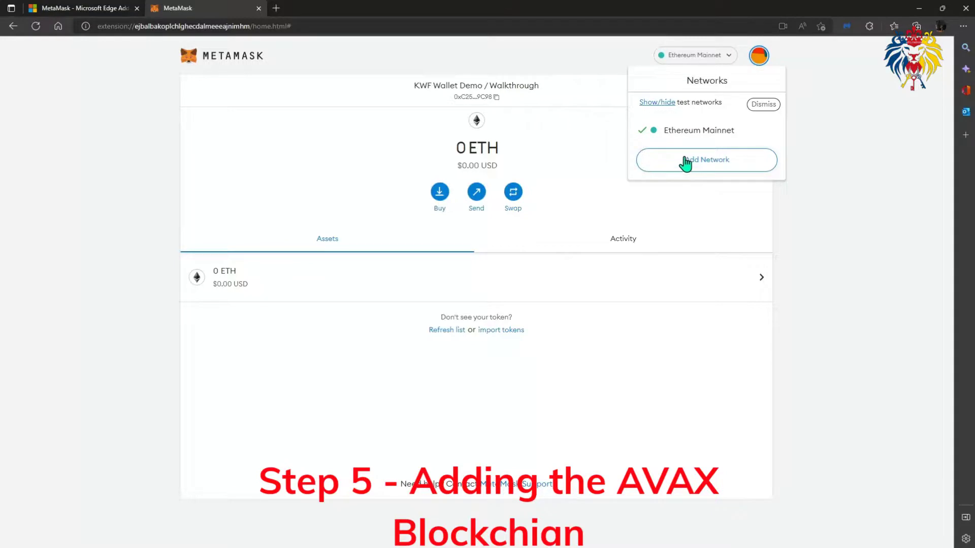
left_click(684, 158)
Step: Open the 'Add a network manually' form under Settings > Networks
left_click(684, 161)
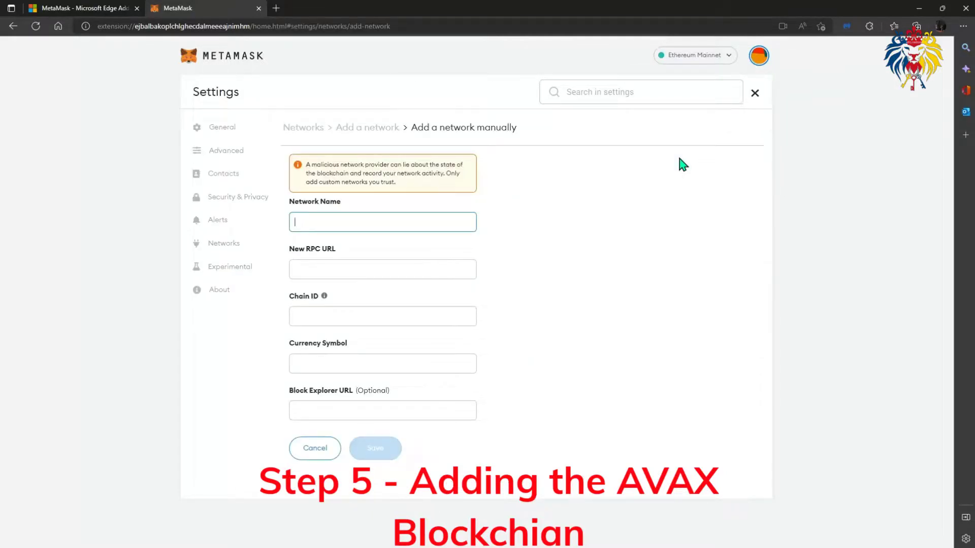
left_click(683, 165)
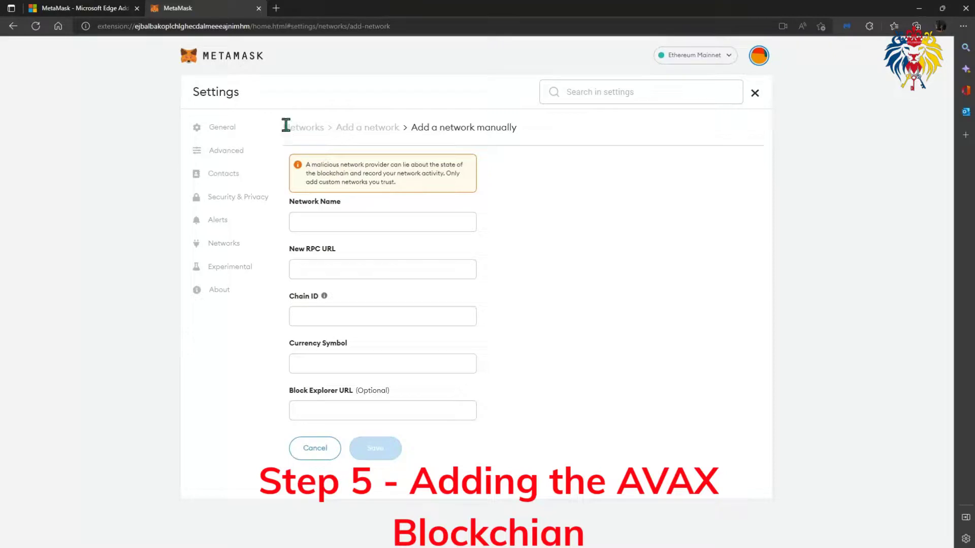
left_click_drag(286, 125, 516, 123)
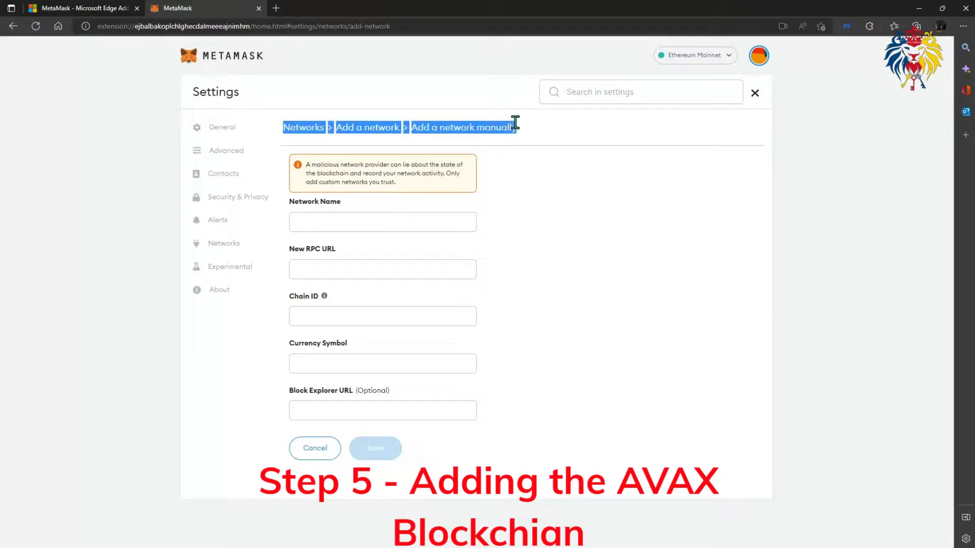
left_click(527, 127)
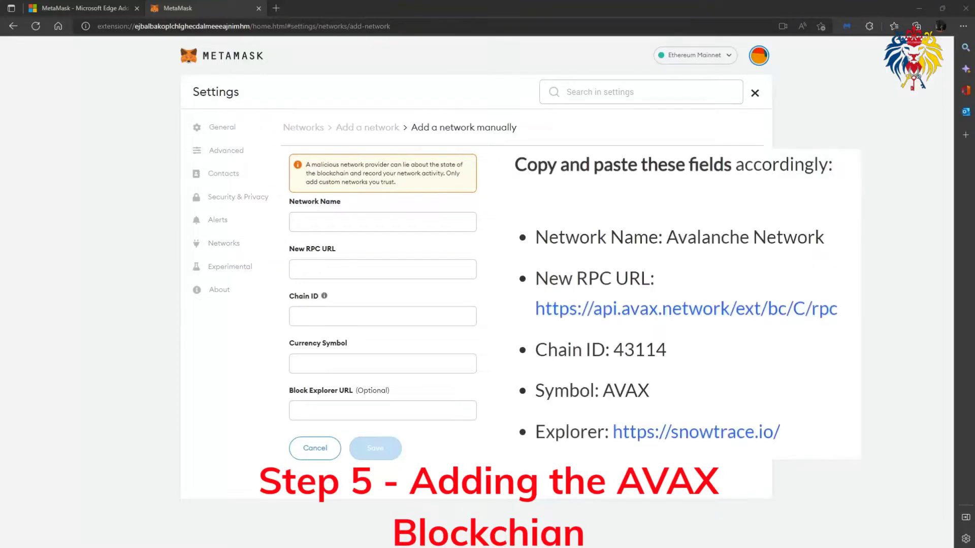
Step: Paste 'Avalanche Network' as the network name
left_click(320, 222)
right_click(320, 222)
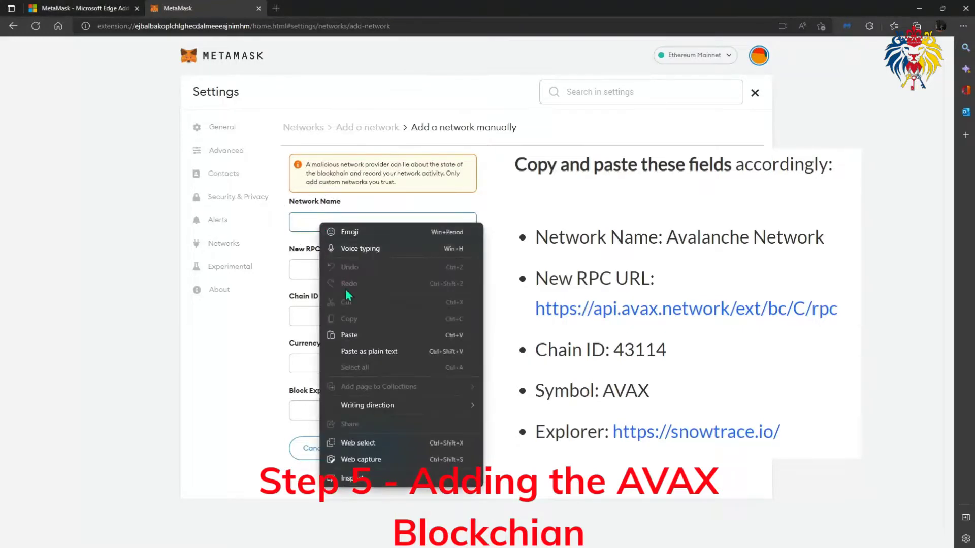
left_click(352, 334)
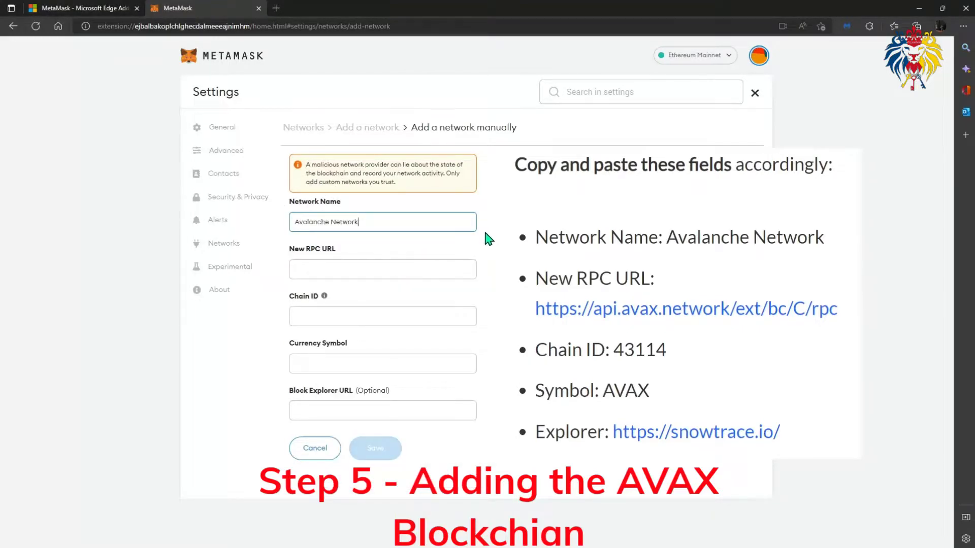
left_click(410, 223)
key("alt+Tab")
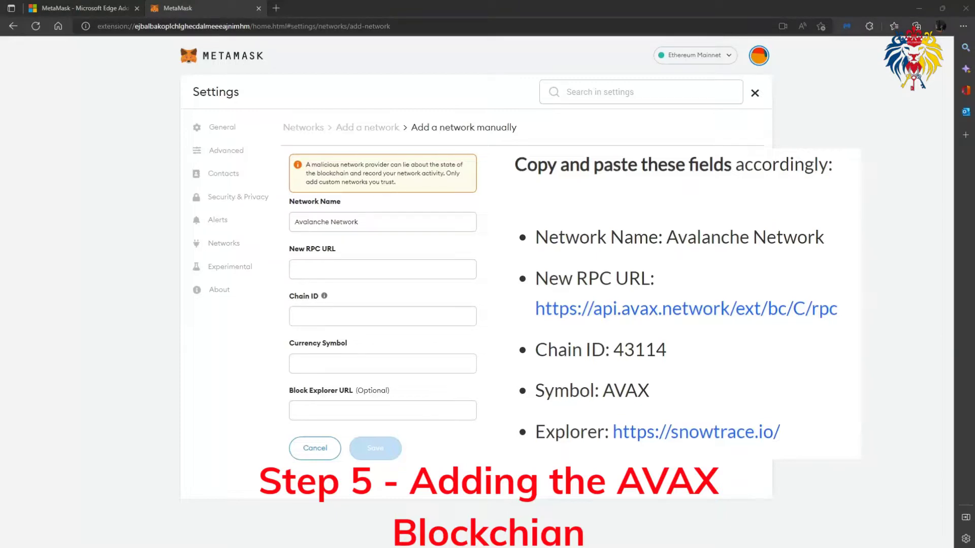
left_click(313, 272)
left_click(313, 272)
right_click(313, 273)
left_click(340, 378)
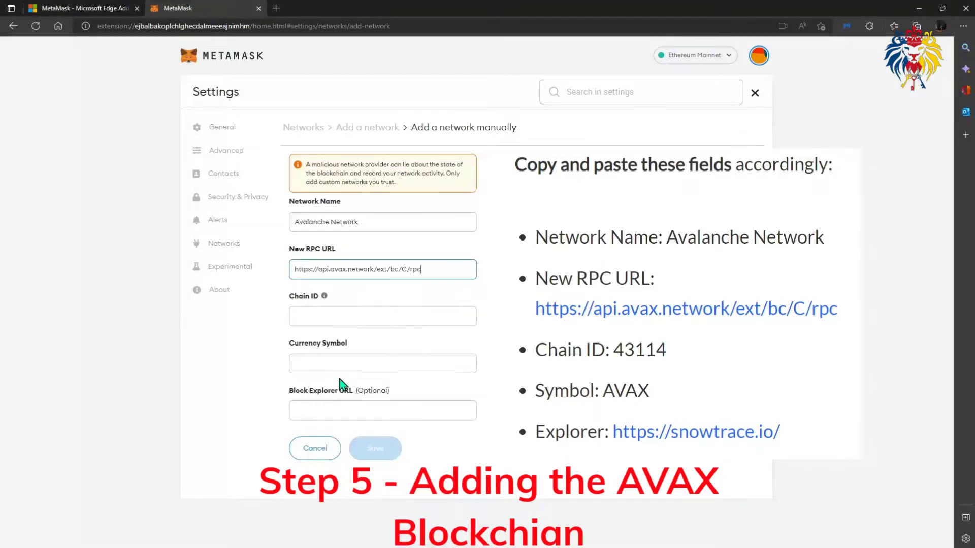
left_click(433, 271)
left_click(433, 271)
Step: Paste 43114 into the Chain ID field
key("alt+Tab")
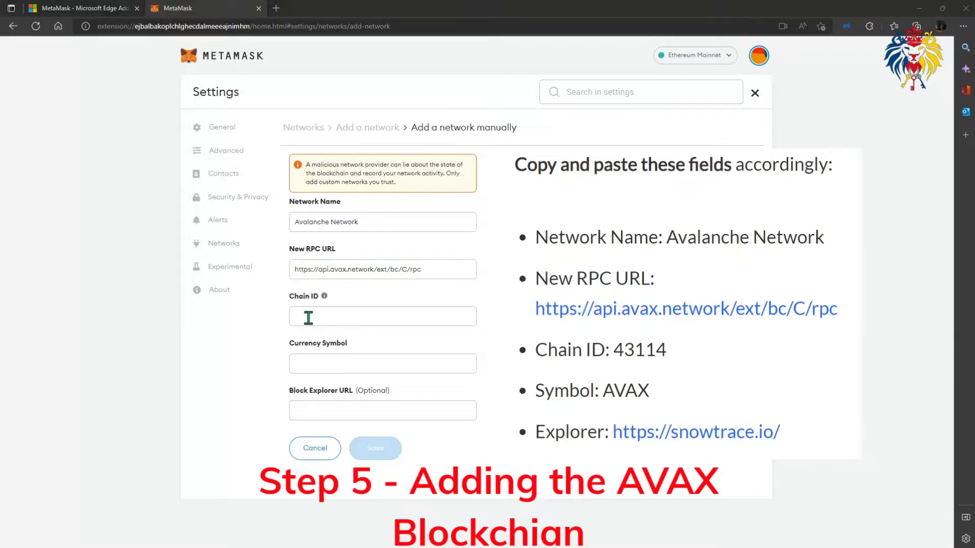
left_click(309, 318)
left_click(308, 318)
left_click(309, 318)
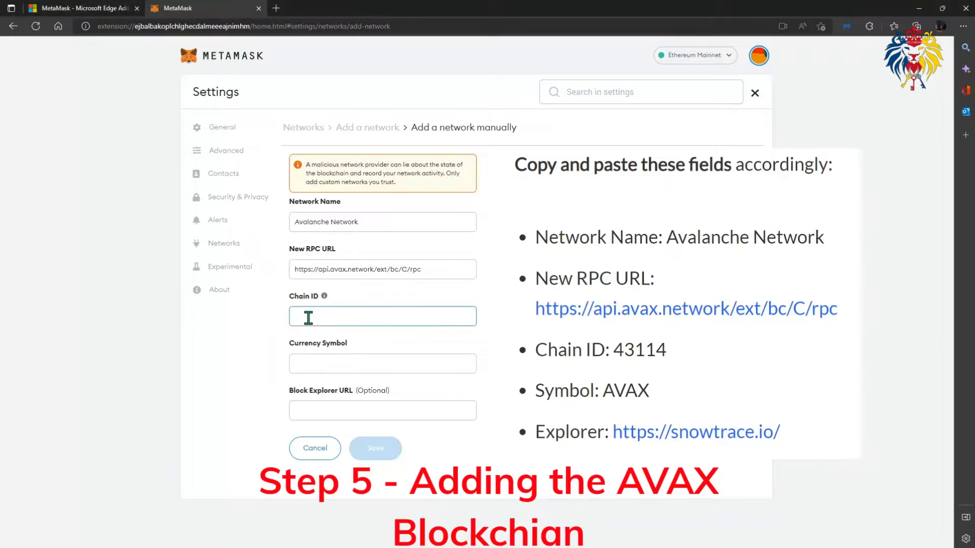
key("ctrl+v")
Step: Paste AVAX as the currency symbol
left_click(270, 362)
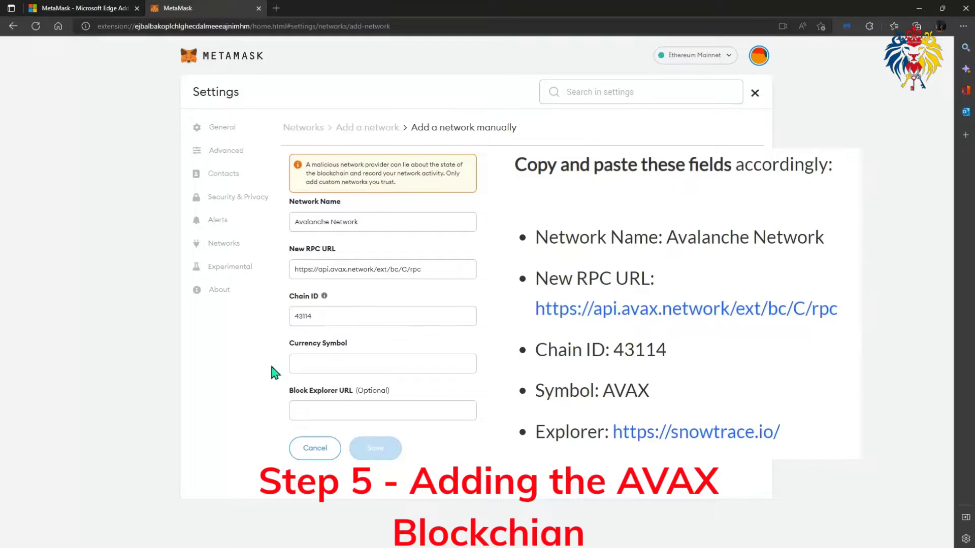
left_click(302, 367)
left_click(301, 366)
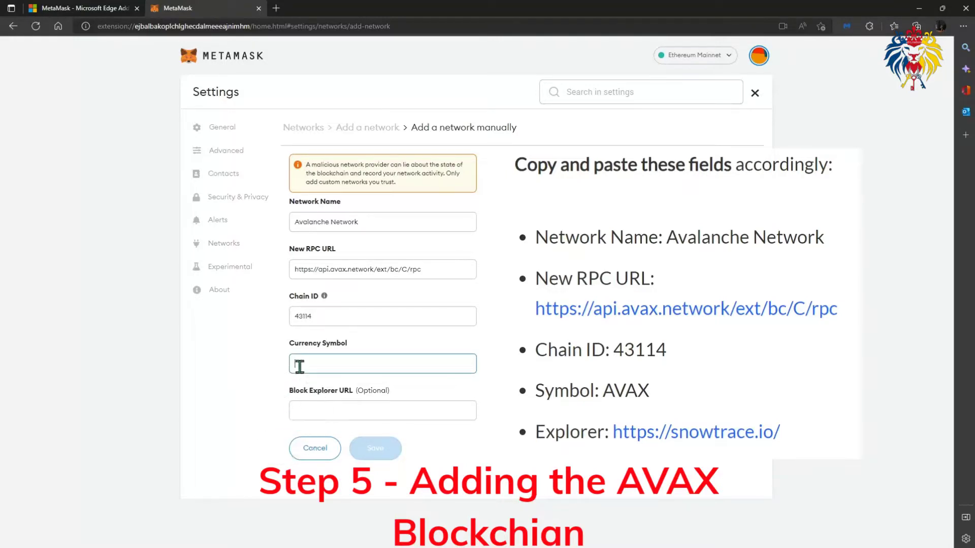
type("AVAX")
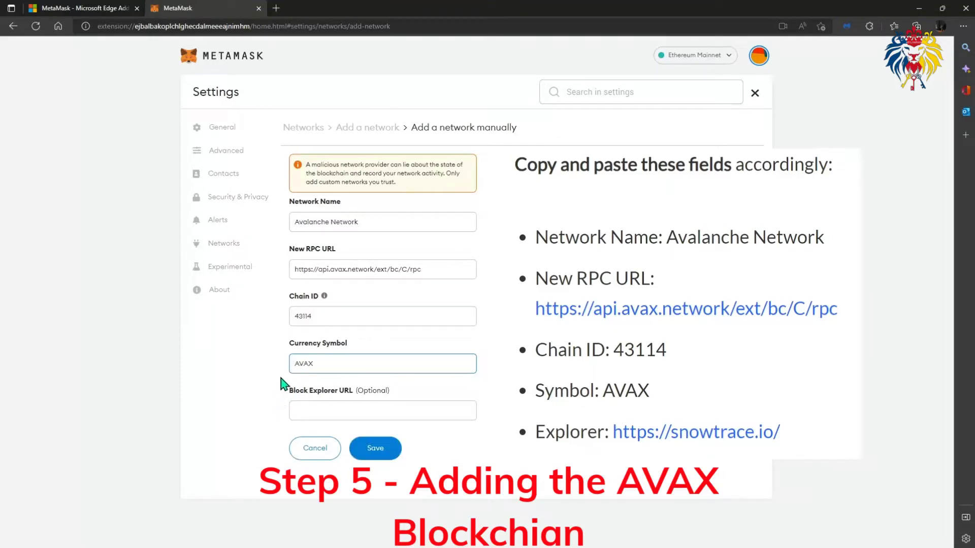
left_click(330, 367)
left_click(330, 367)
left_click(299, 411)
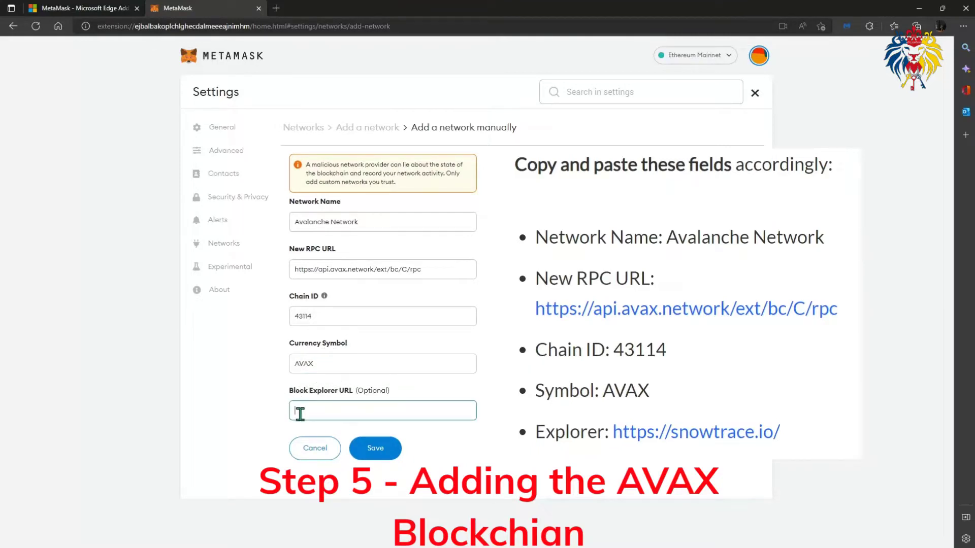
left_click(326, 413)
left_click(325, 414)
right_click(300, 410)
left_click(339, 259)
left_click(374, 416)
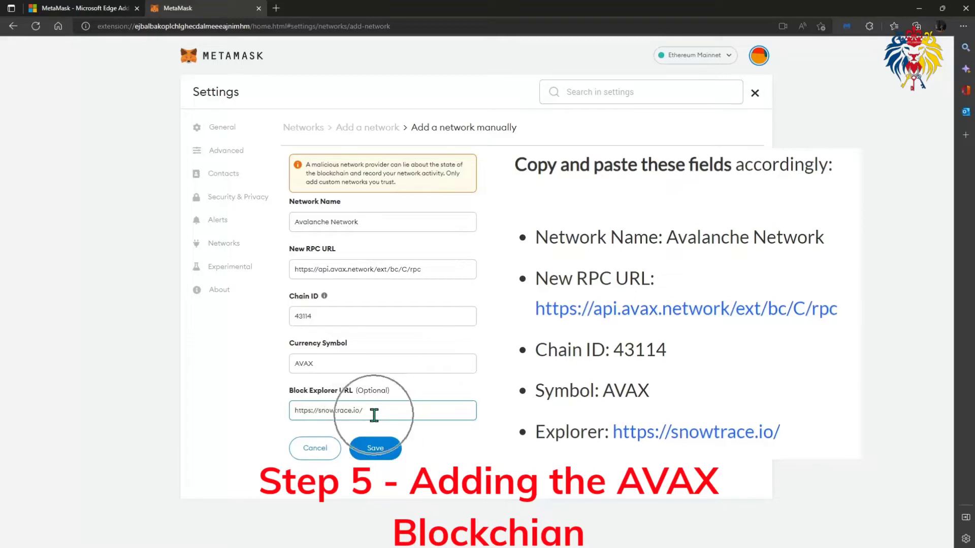
left_click(374, 415)
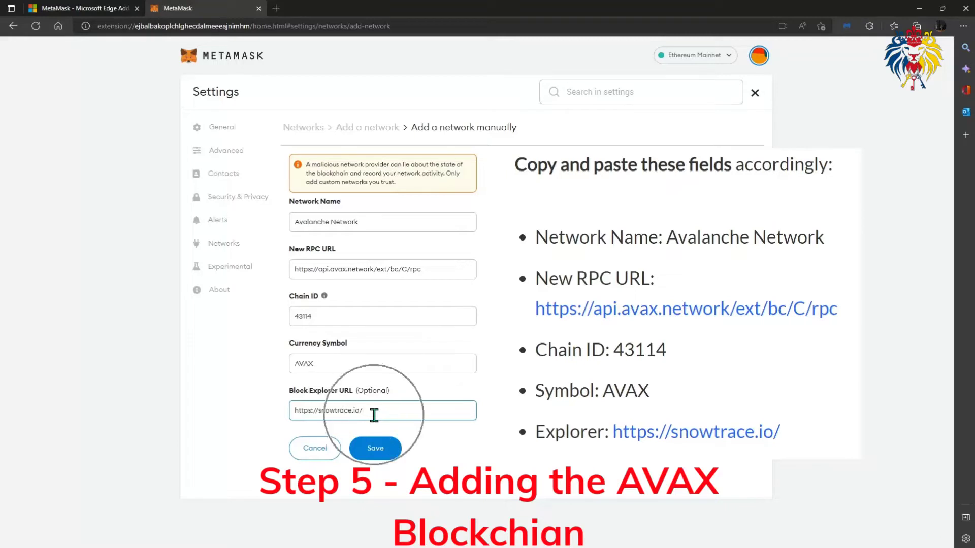
Step: Save Avalanche Network so the wallet switches to it, showing 0 AVAX
left_click(374, 456)
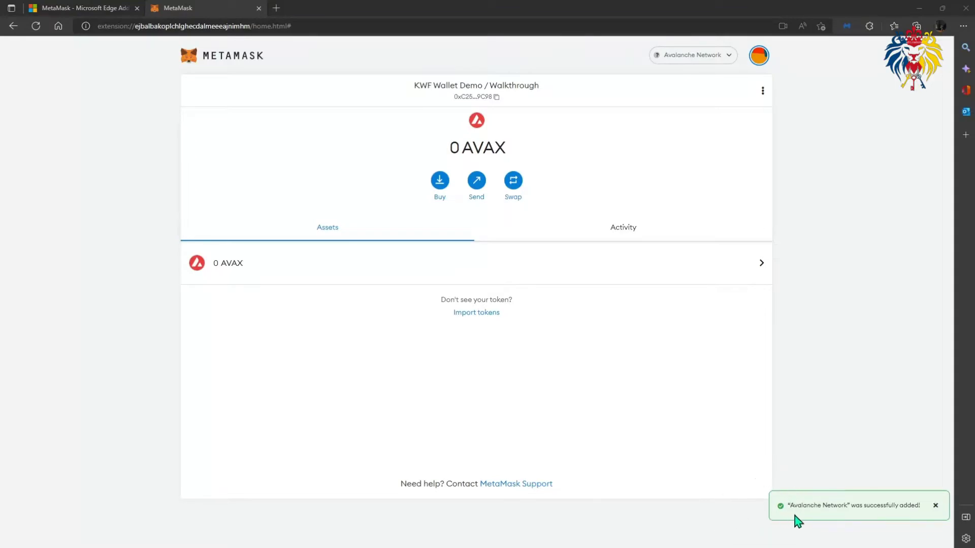
left_click(881, 517)
left_click(881, 517)
left_click(257, 265)
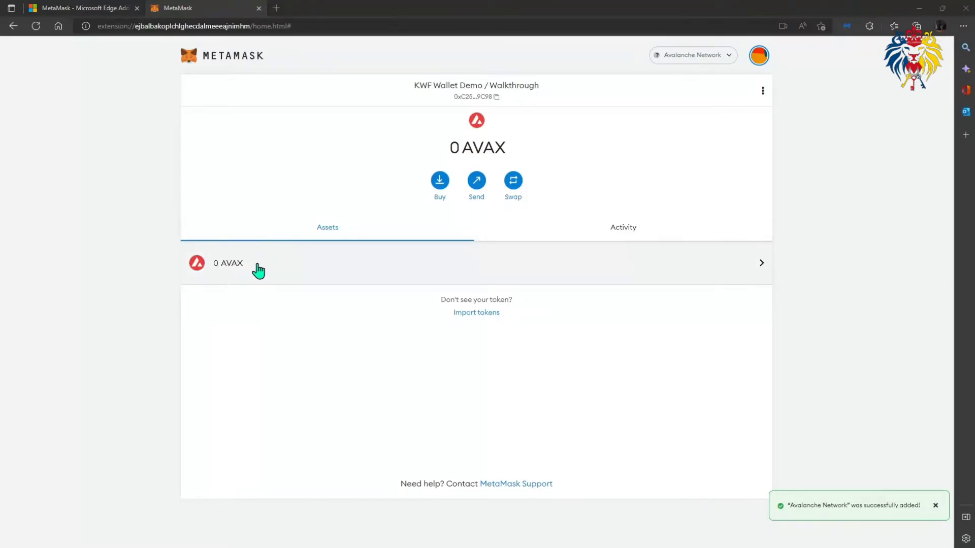
left_click(258, 265)
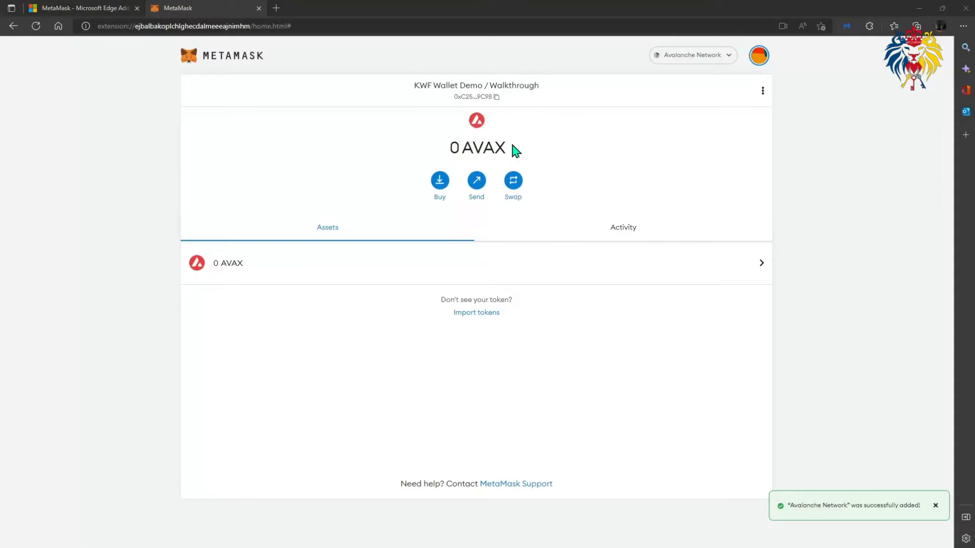
left_click(490, 124)
Step: Switch the active network from Avalanche Network back to Ethereum Mainnet, showing 0 ETH
left_click(691, 63)
left_click(692, 65)
left_click(730, 59)
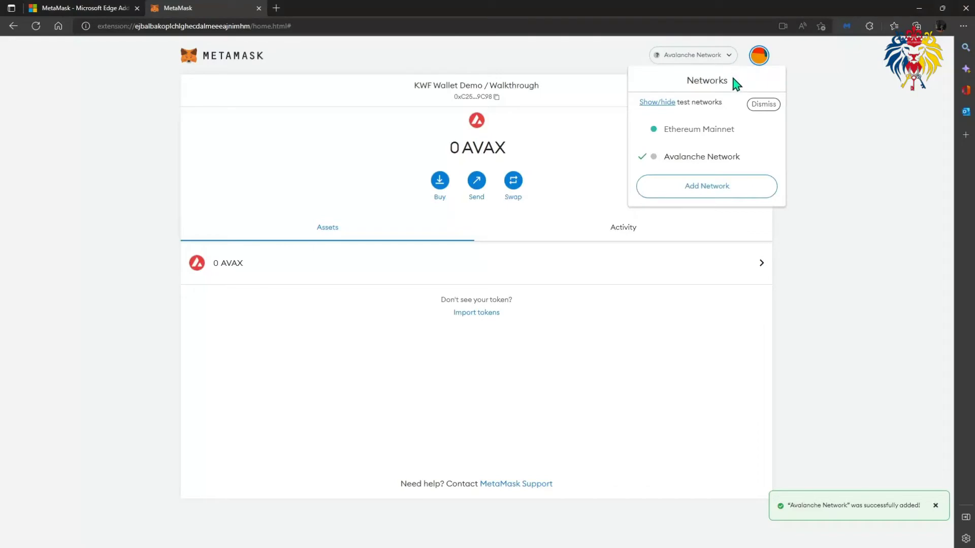
left_click(748, 133)
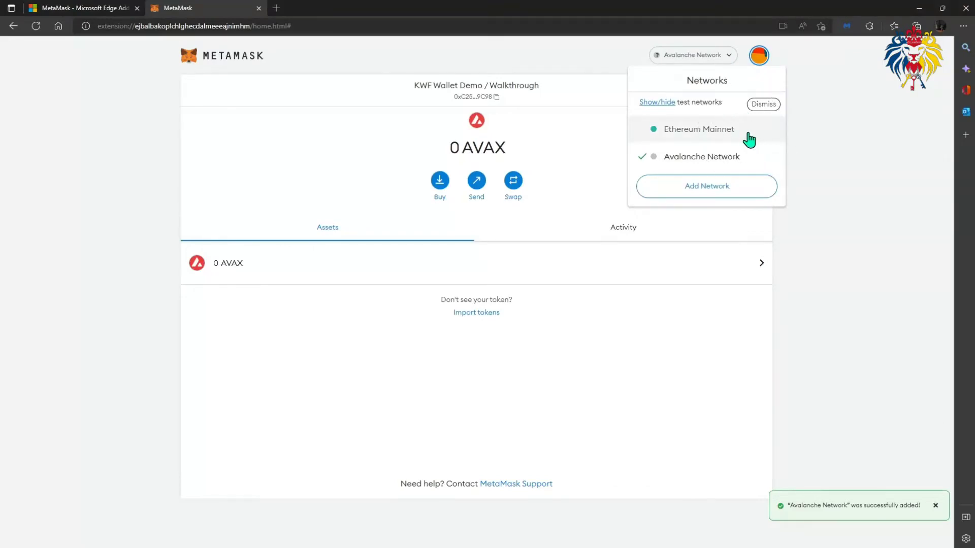
left_click(748, 134)
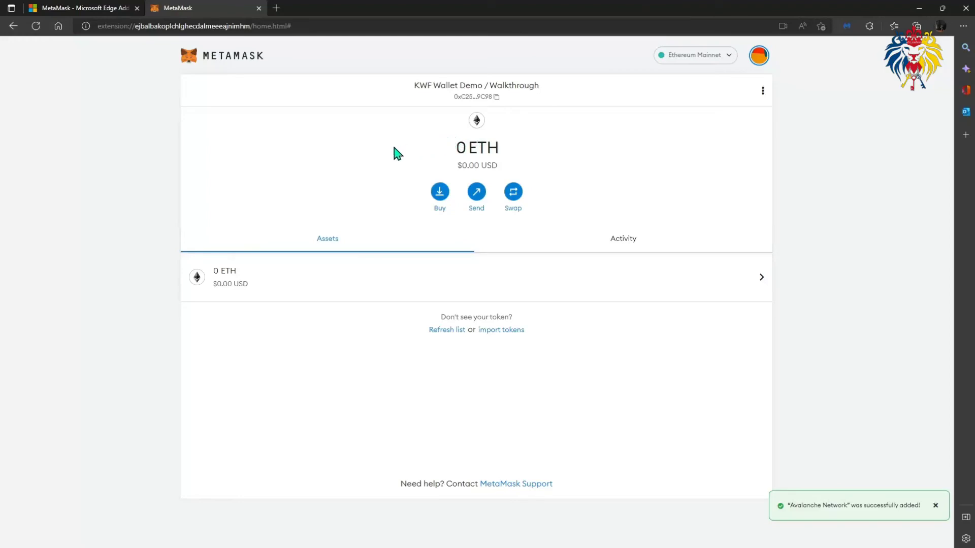
left_click(261, 285)
left_click(259, 284)
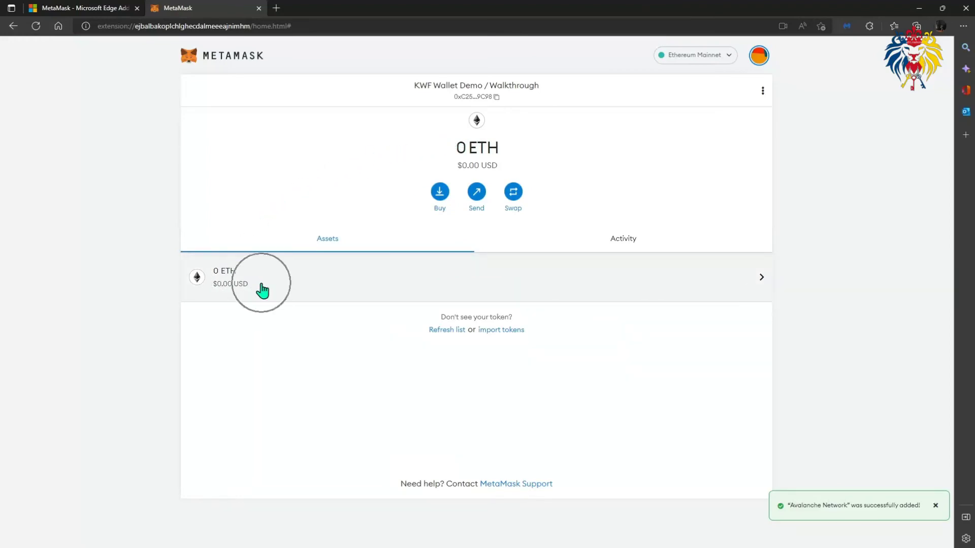